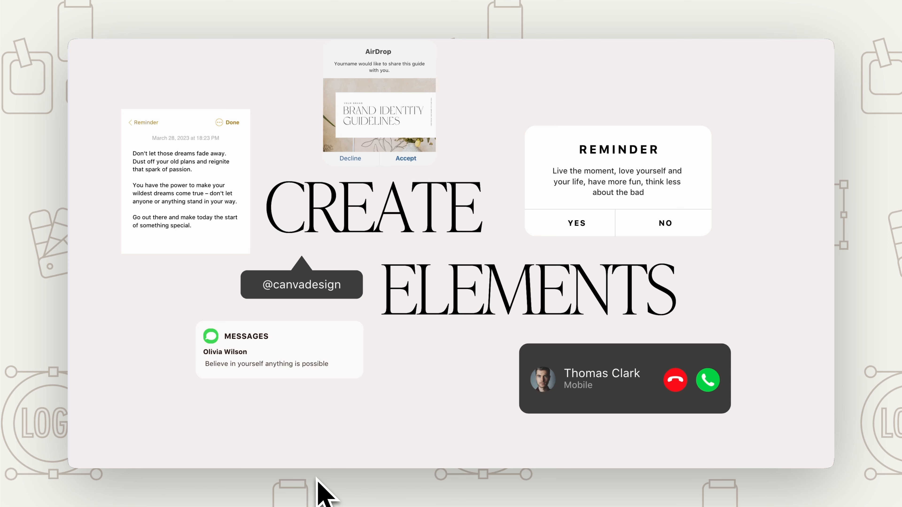
Examine how the Reminder pop-up on page 2 is built from grouped text and divider lines.
click(639, 214)
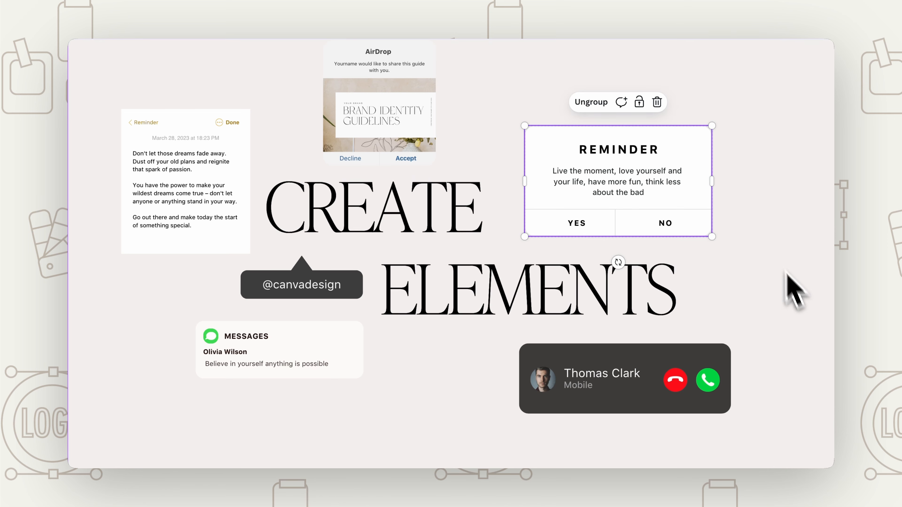
click(658, 192)
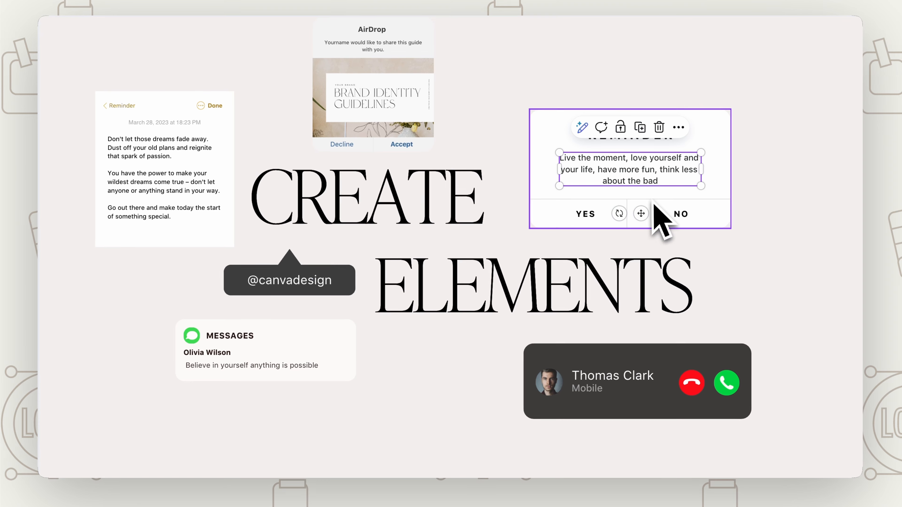
click(658, 209)
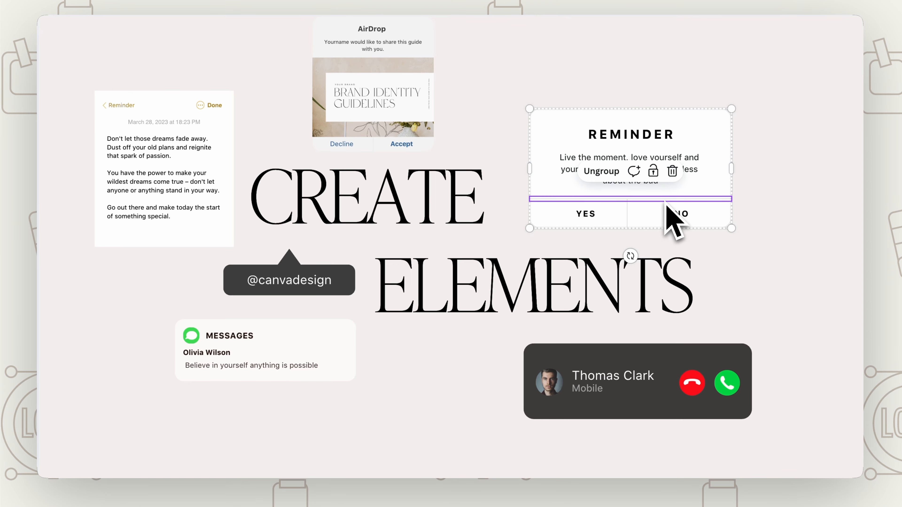
click(806, 270)
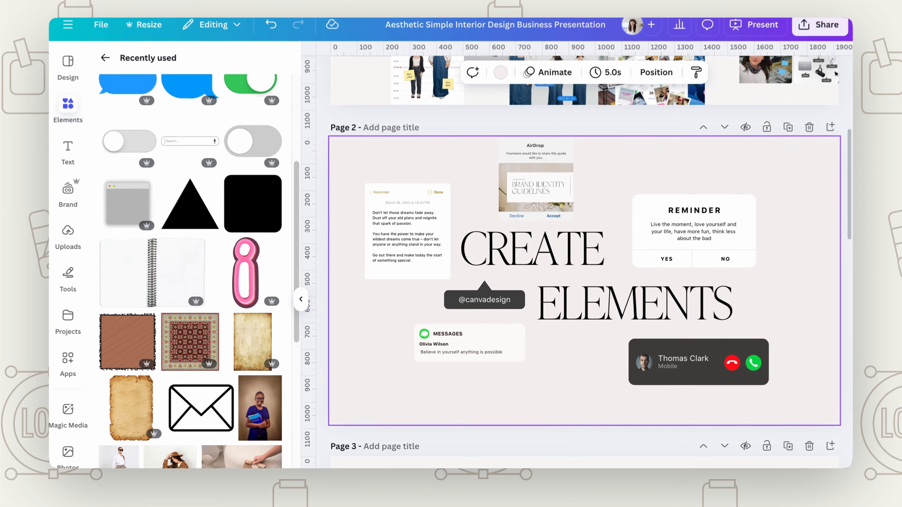
scroll(582, 326, up, 4)
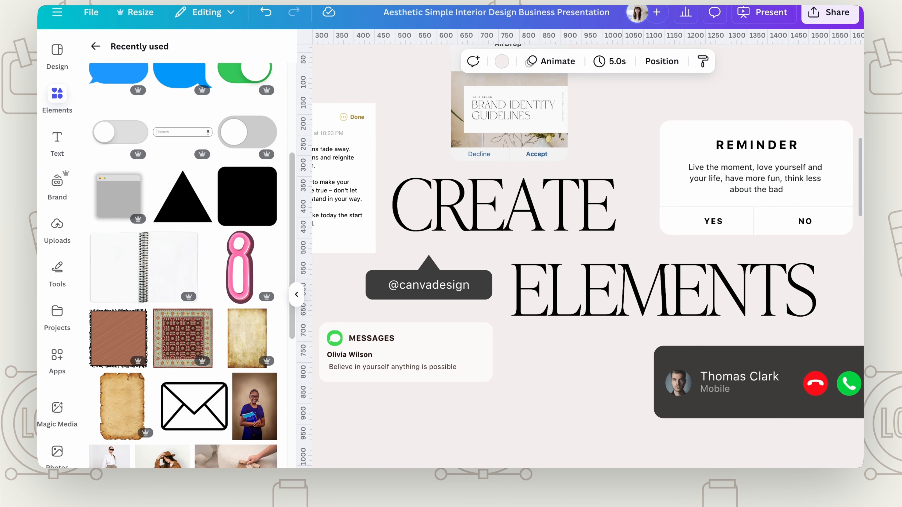
scroll(588, 249, left, 5)
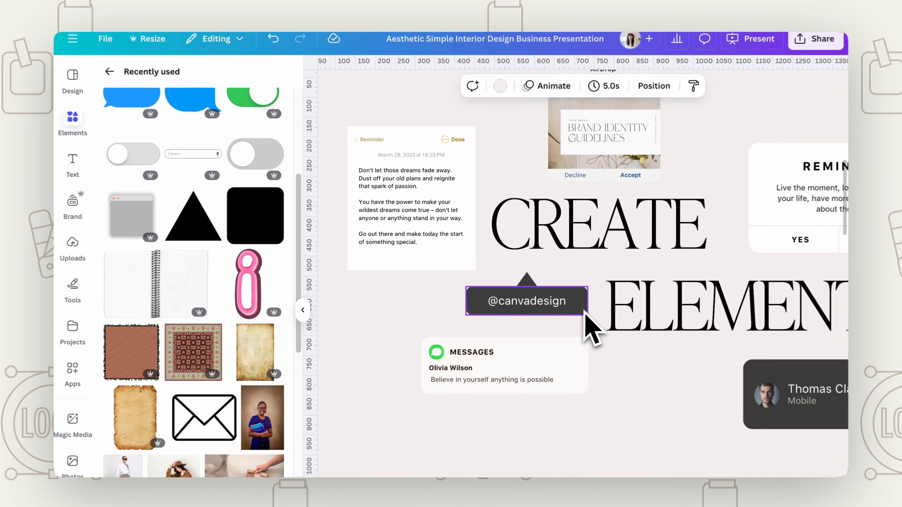
click(584, 312)
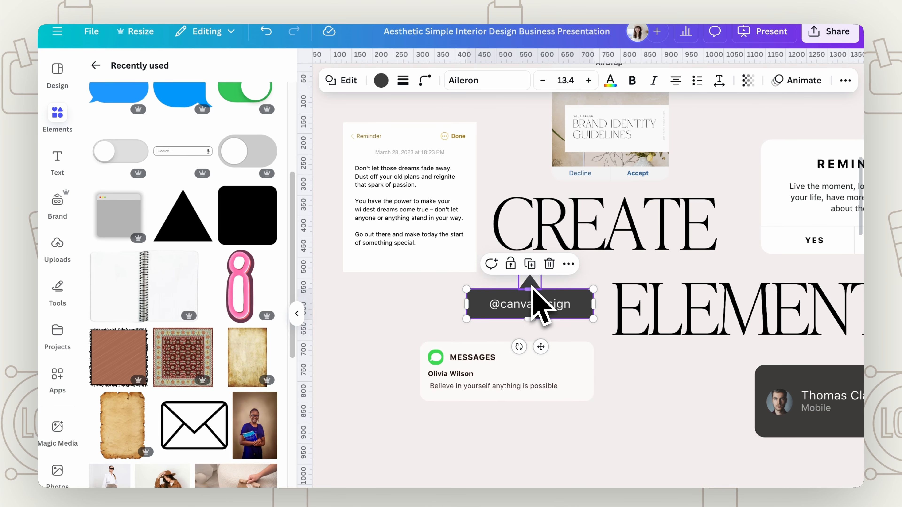
click(532, 285)
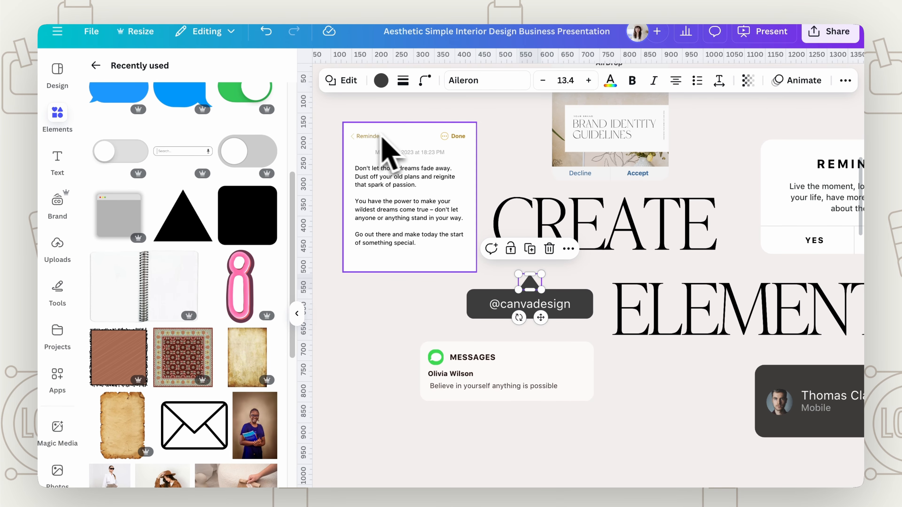
click(423, 136)
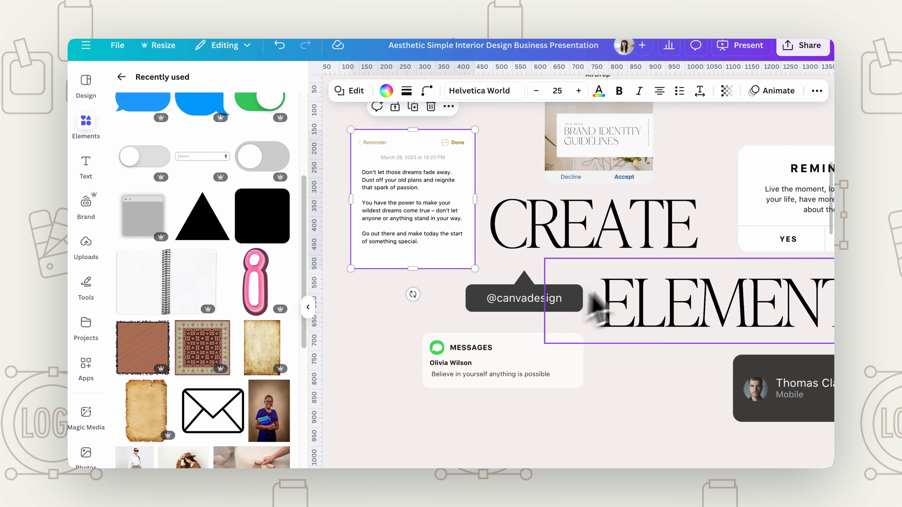
scroll(603, 295, up, 4)
scroll(644, 295, down, 3)
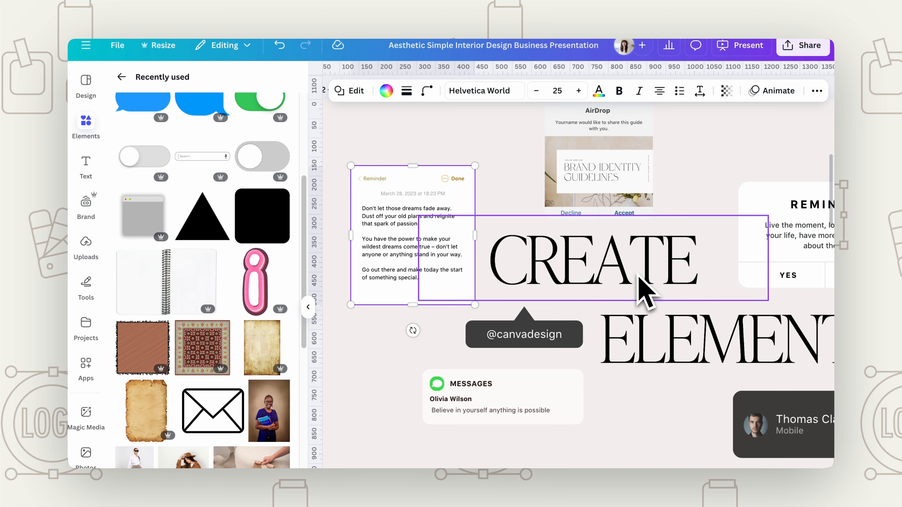
scroll(644, 295, down, 2)
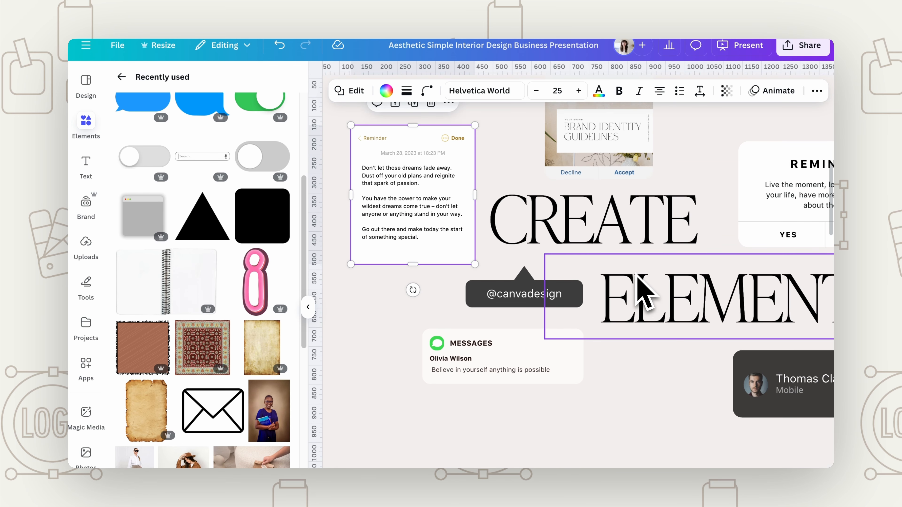
scroll(627, 377, down, 1)
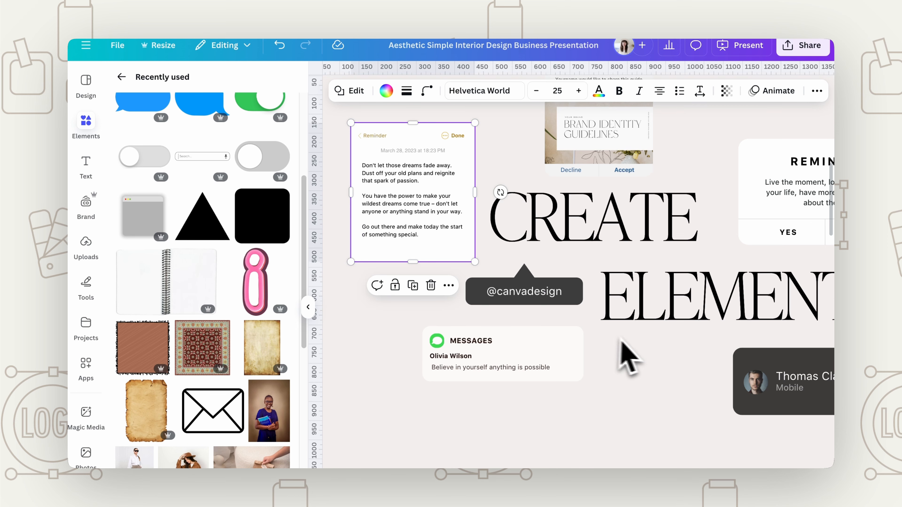
scroll(625, 330, up, 5)
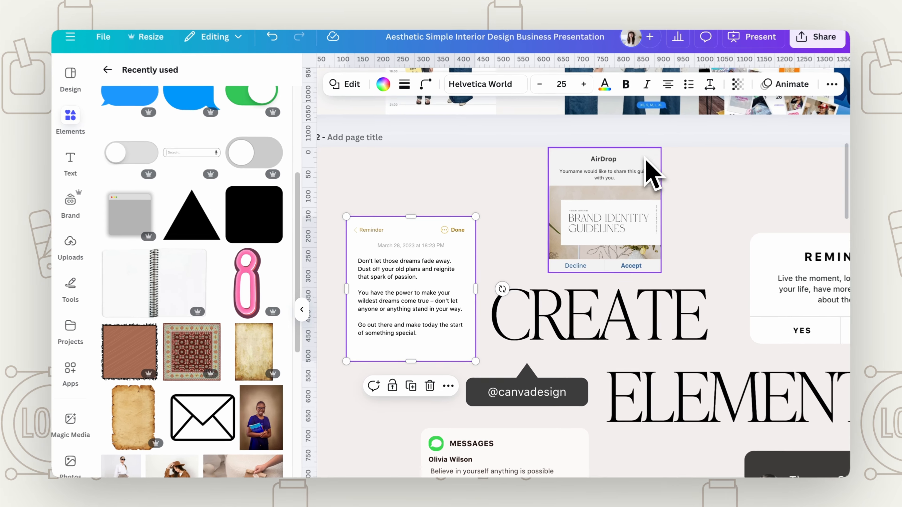
click(639, 176)
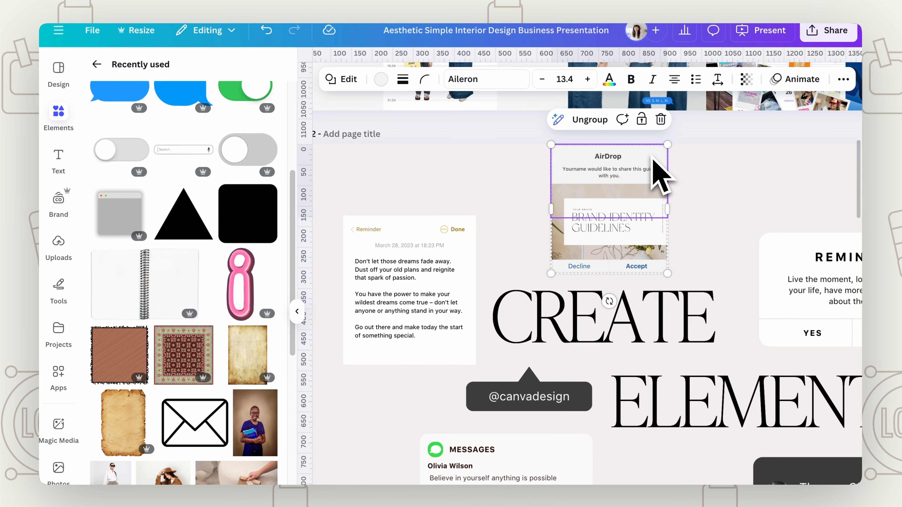
scroll(520, 273, down, 8)
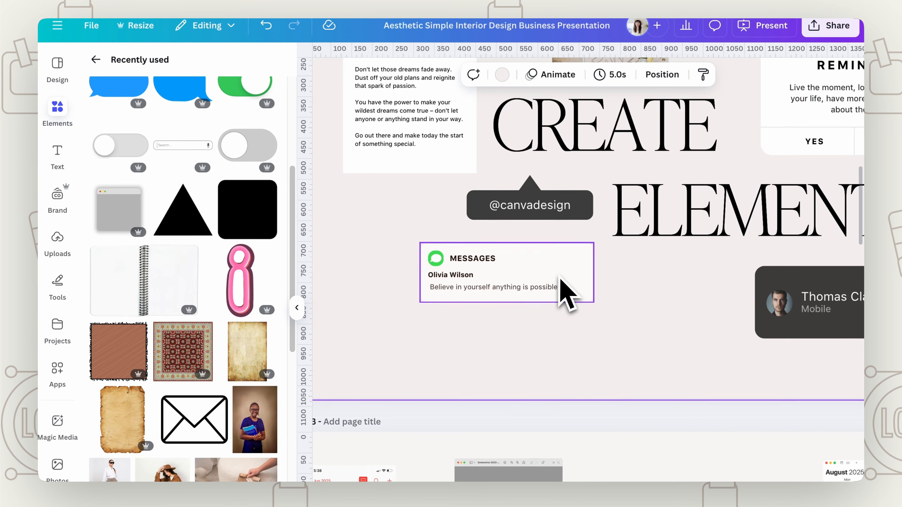
click(558, 278)
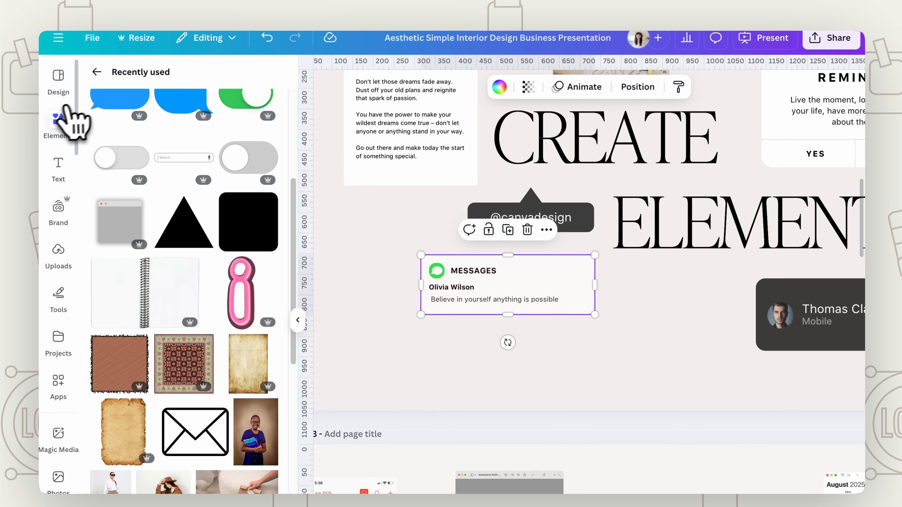
Add a square shape to page 2 and reshape it into a wide rectangle just below the Messages card.
click(55, 112)
scroll(157, 192, up, 6)
click(97, 76)
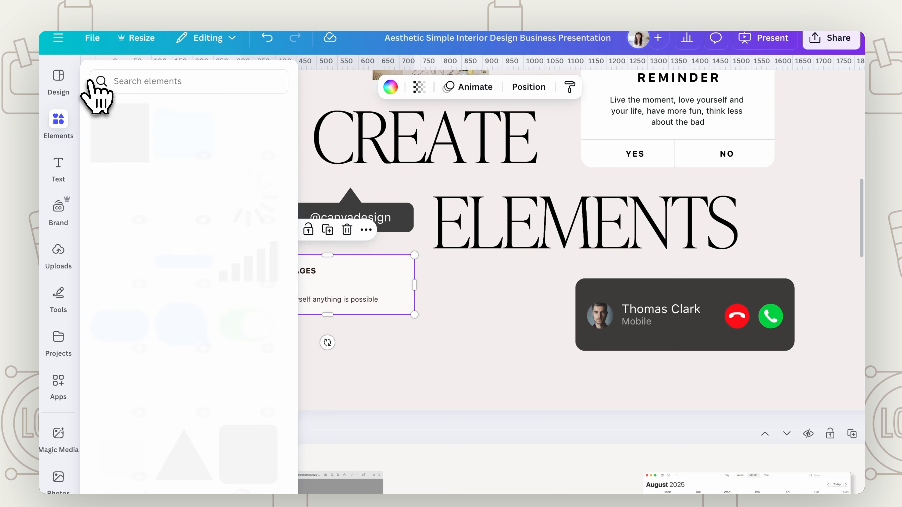
click(222, 181)
drag(521, 221, 482, 331)
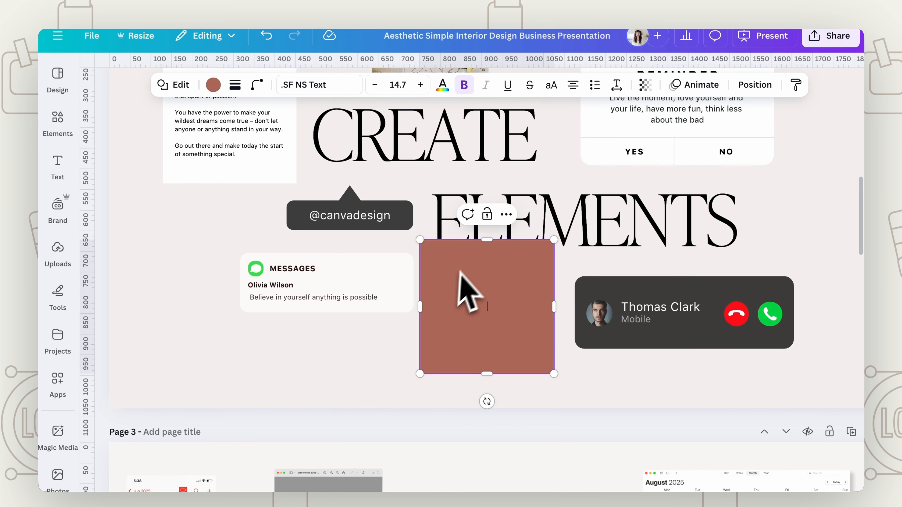
drag(487, 245, 489, 326)
drag(545, 342, 579, 342)
drag(526, 336, 477, 343)
Set both the text color and the fill color of the new rectangle to white.
click(442, 85)
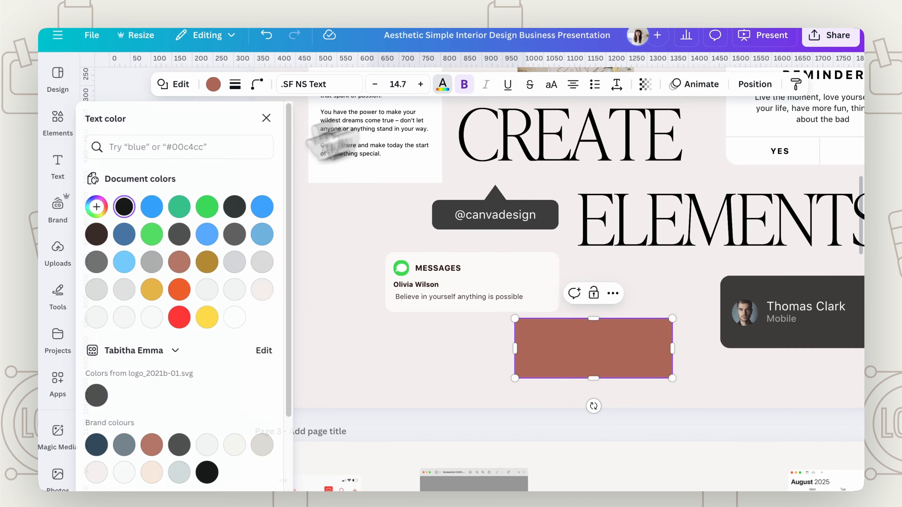
click(238, 312)
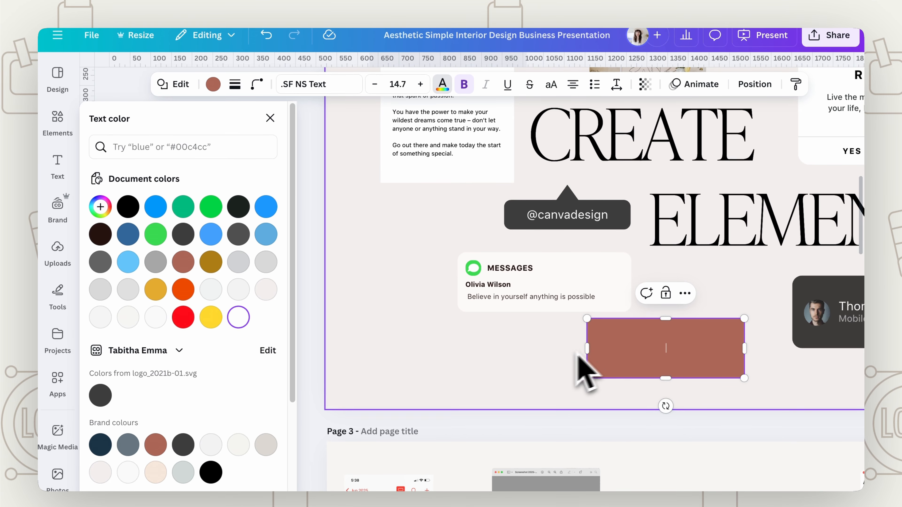
click(213, 84)
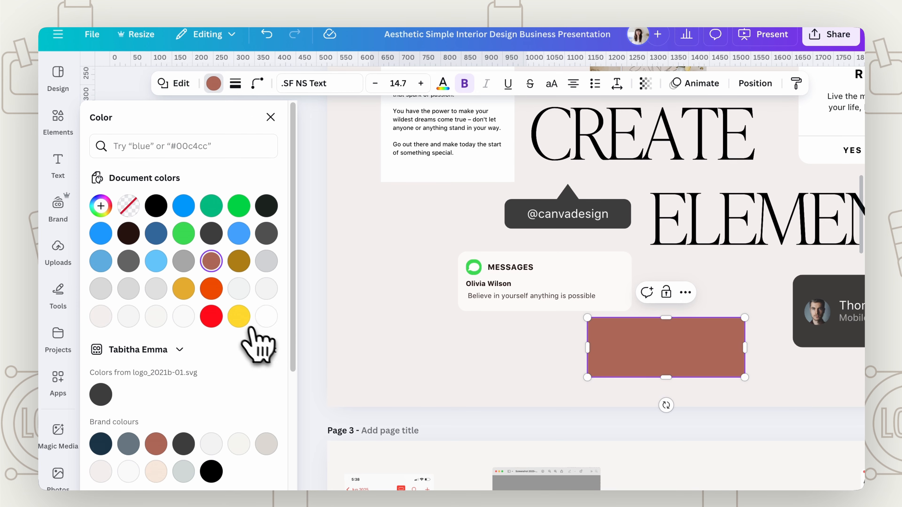
click(266, 317)
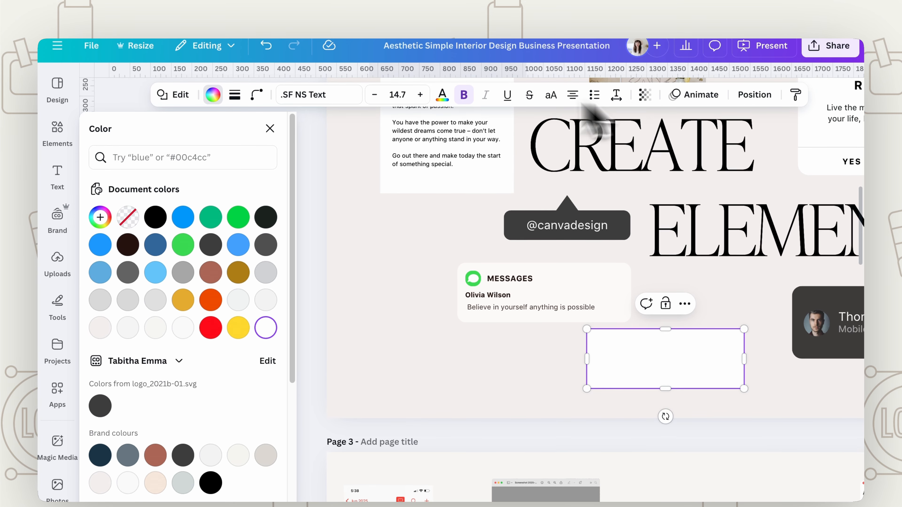
Set the white rectangle's corner rounding to 15 and its transparency to 73.
click(257, 93)
drag(194, 137, 212, 138)
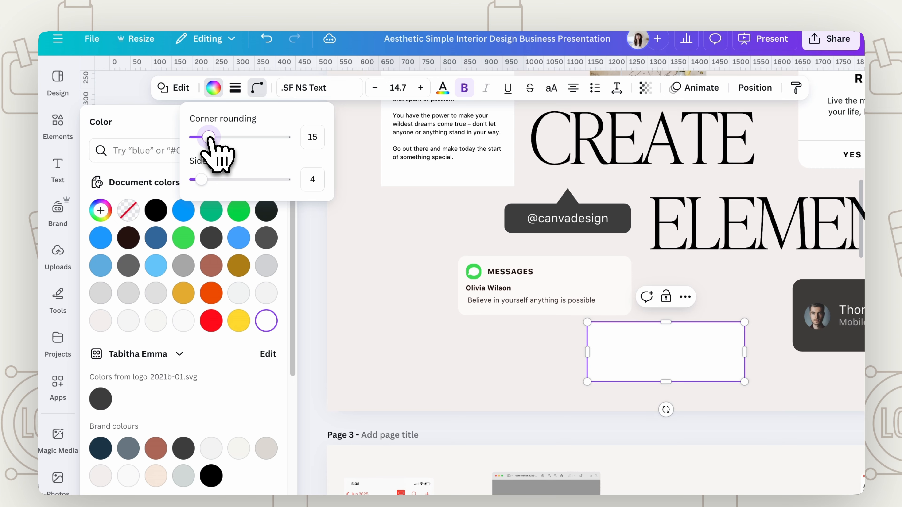
click(643, 88)
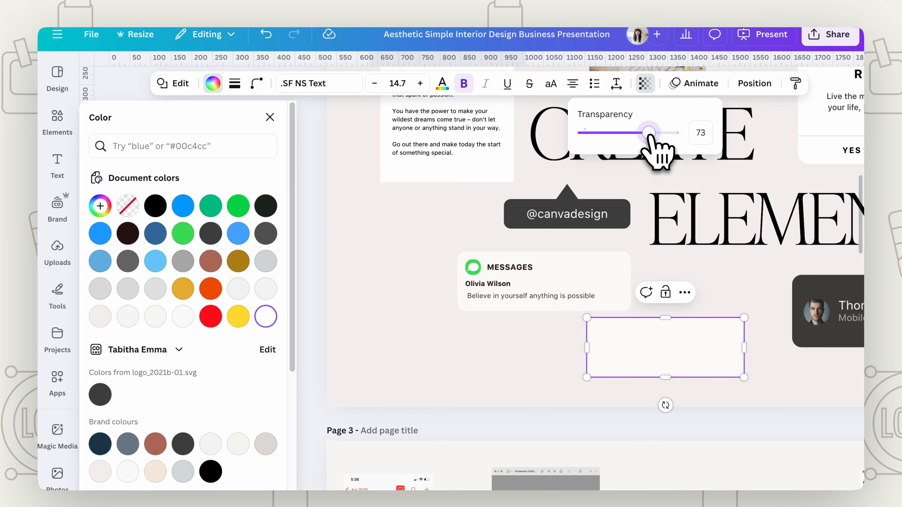
click(508, 321)
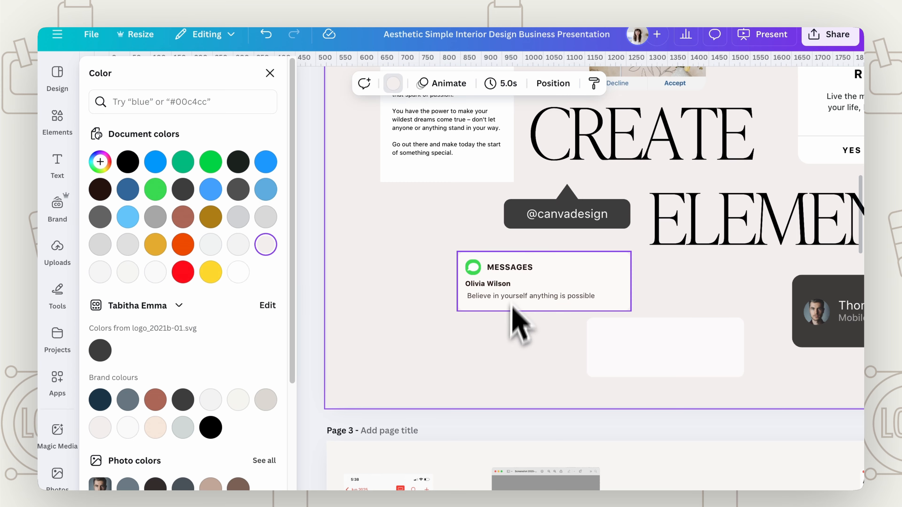
Copy the MESSAGES heading, sender name and message text from the existing card onto the new white rectangle.
click(502, 269)
click(57, 120)
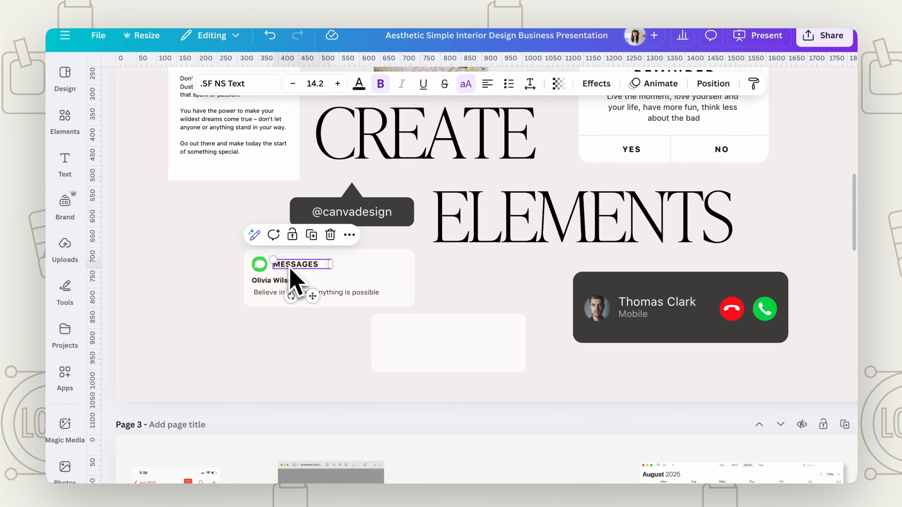
drag(300, 274, 411, 337)
click(275, 283)
shift+click(306, 294)
drag(319, 300, 450, 365)
click(362, 375)
Add a small circle beside the new card's MESSAGES heading and fill it with vivid green.
click(58, 119)
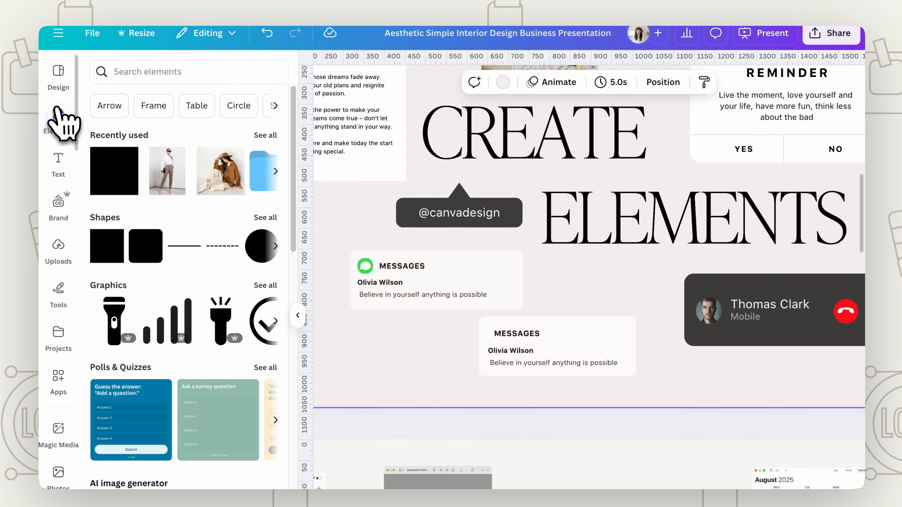
click(262, 251)
drag(682, 117, 498, 336)
click(381, 83)
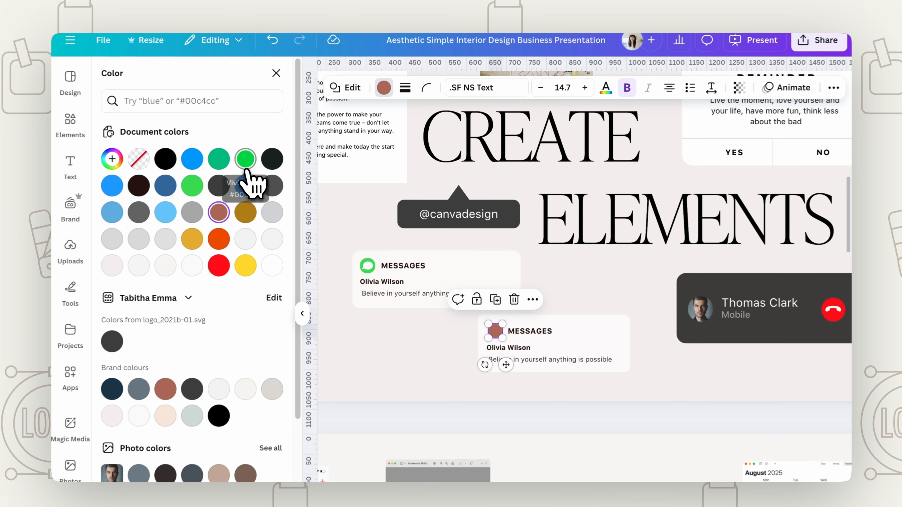
click(253, 159)
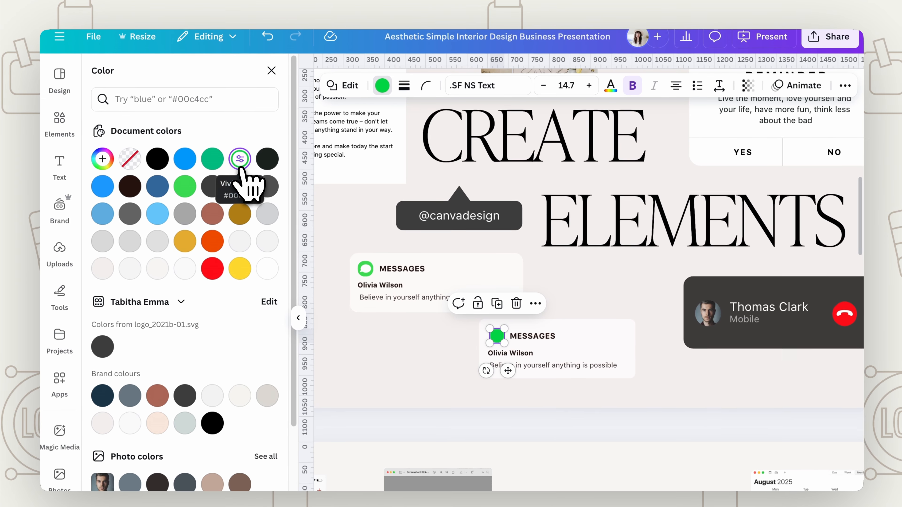
Search the elements for "speech bubble icon" and insert the solid yellow oval speech bubble graphic.
click(59, 128)
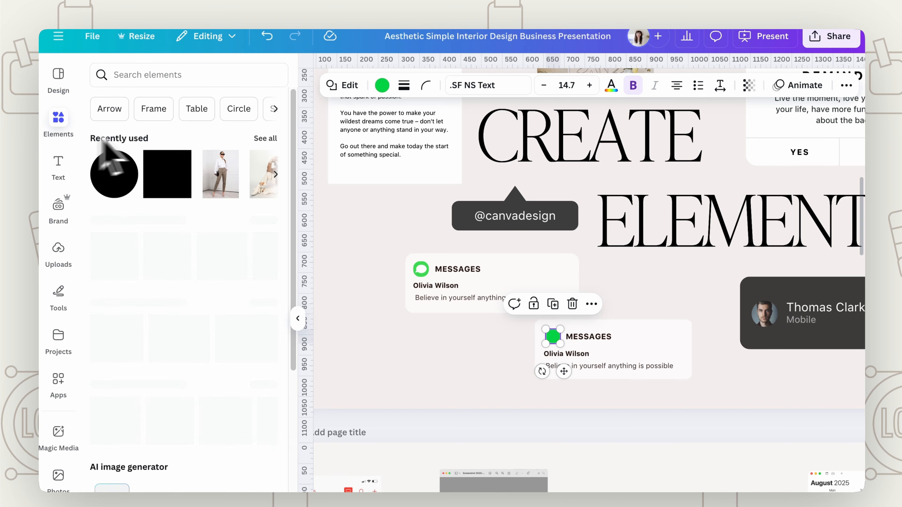
click(172, 80)
text(spe)
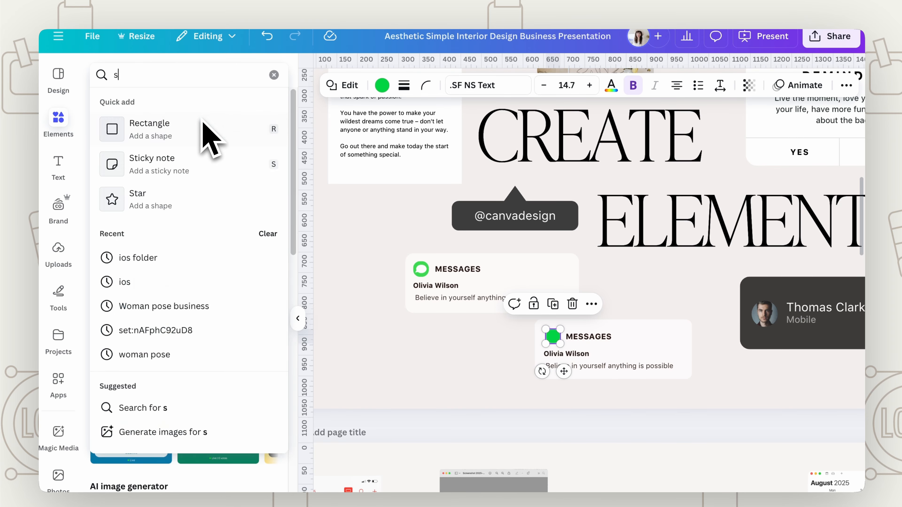
text(ech )
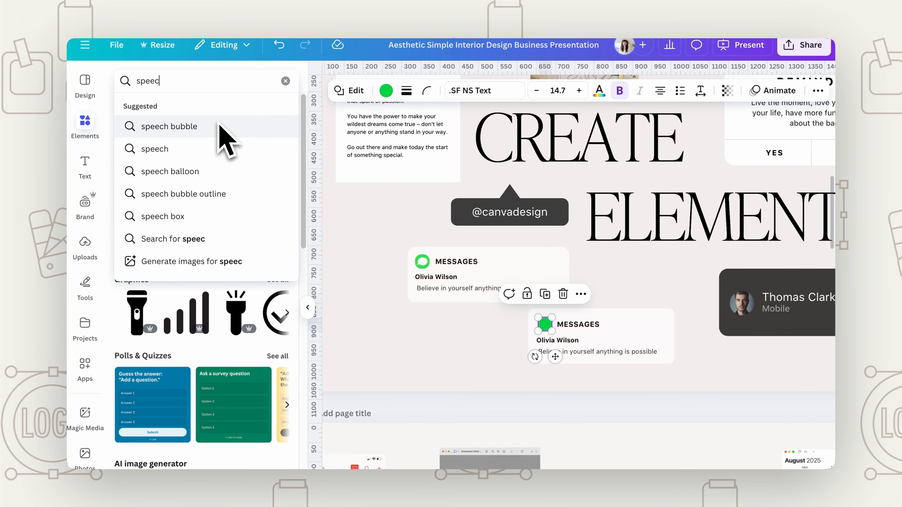
text(bubble icon)
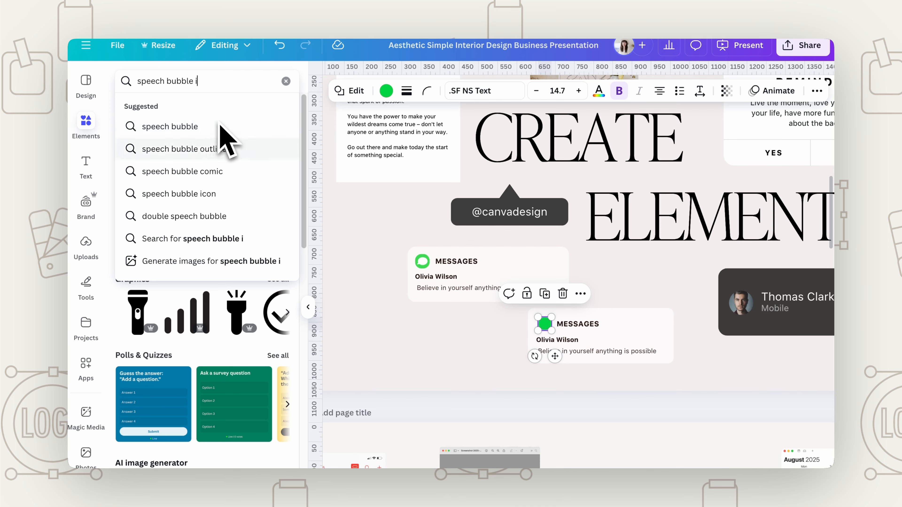
key(Return)
scroll(192, 394, down, 3)
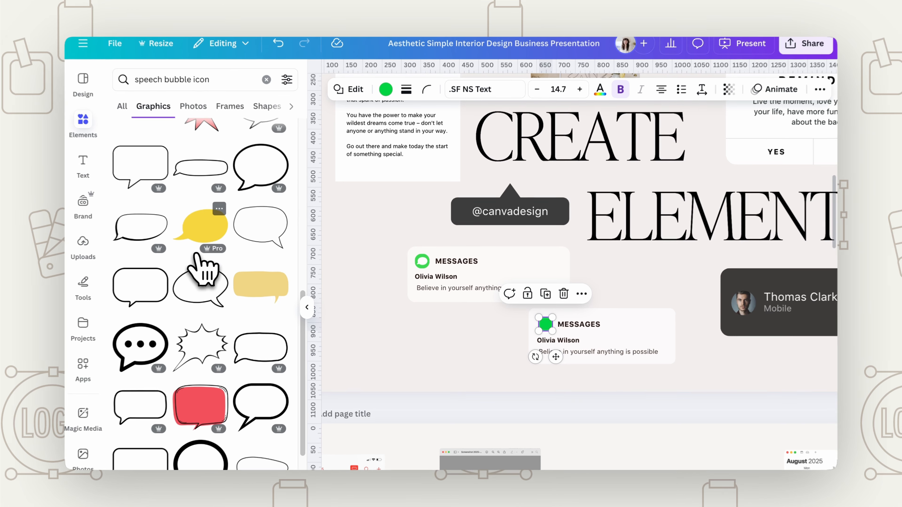
click(199, 242)
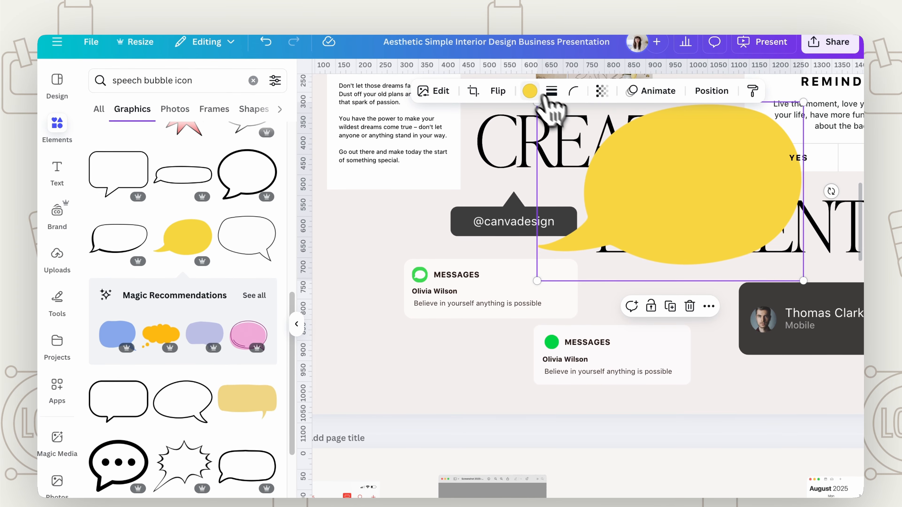
Recolour the yellow speech bubble white and shrink it to fit inside the new card's green circle.
click(529, 89)
click(238, 274)
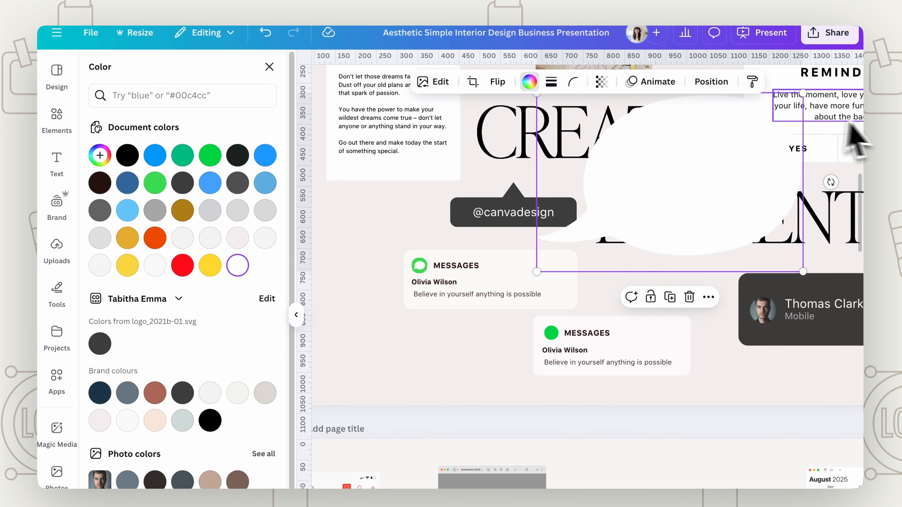
drag(803, 94, 548, 260)
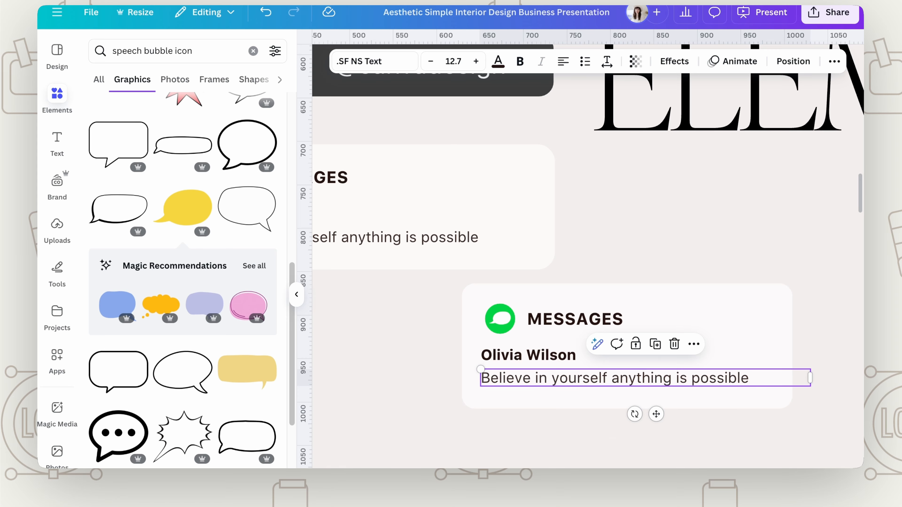
scroll(595, 304, down, 8)
scroll(595, 304, up, 6)
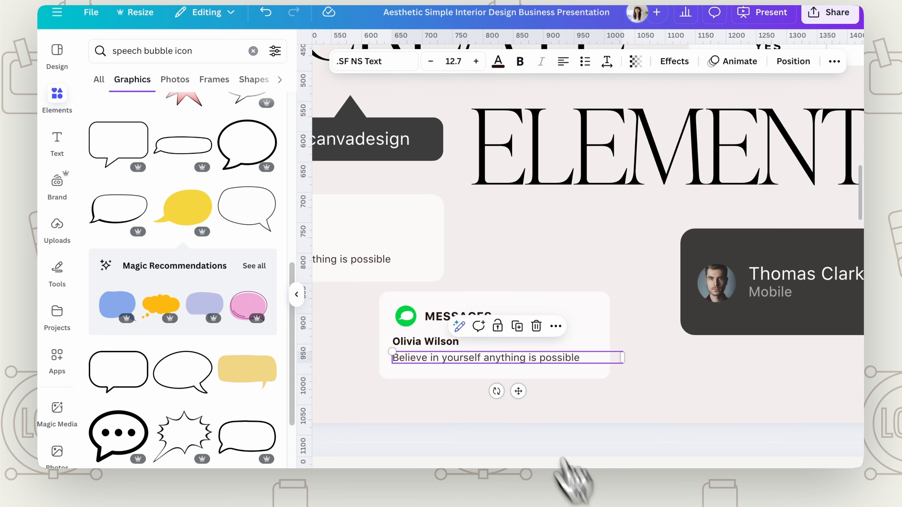
click(429, 142)
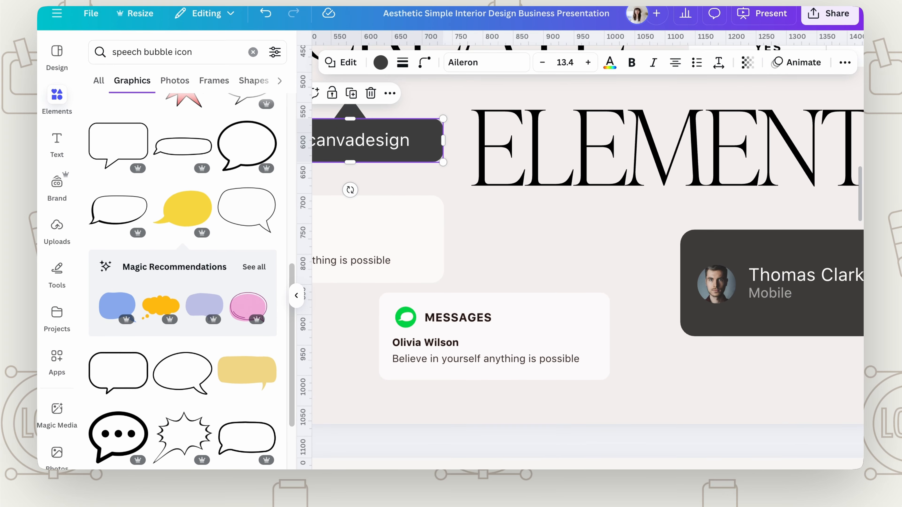
scroll(608, 315, down, 3)
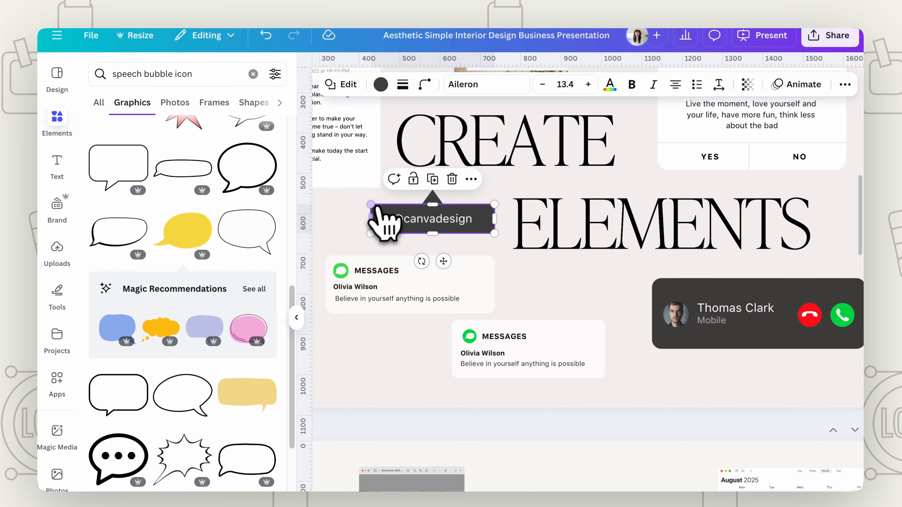
click(433, 198)
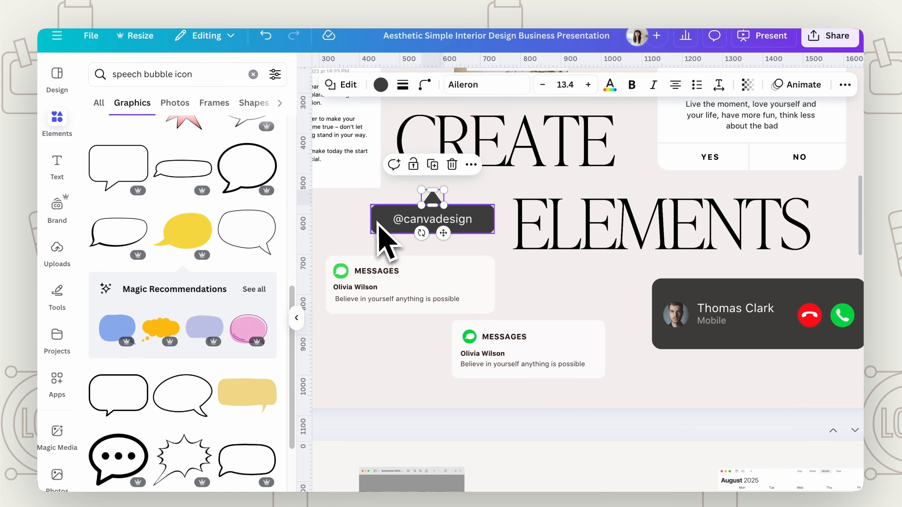
click(440, 220)
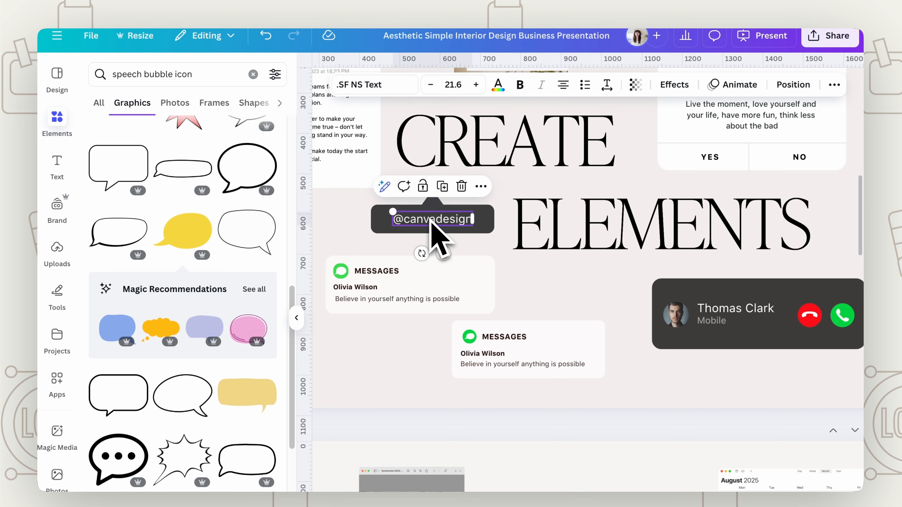
scroll(735, 284, up, 5)
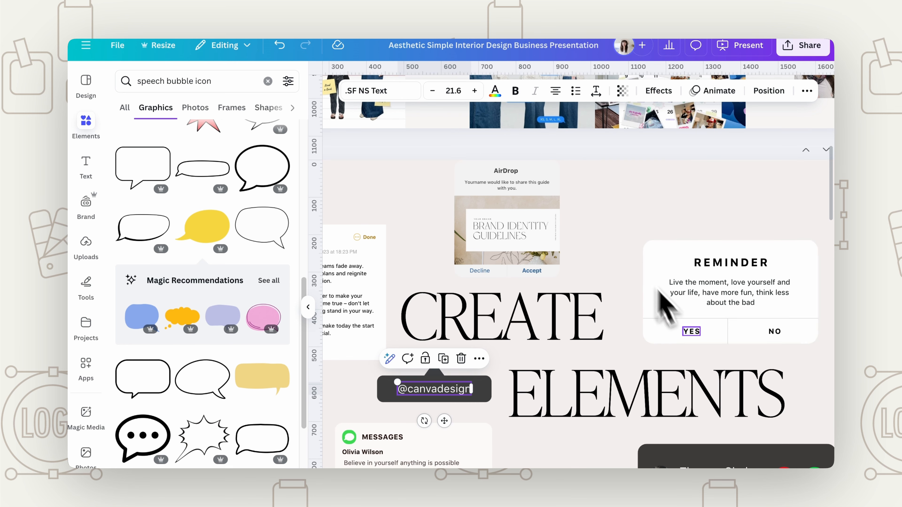
click(713, 328)
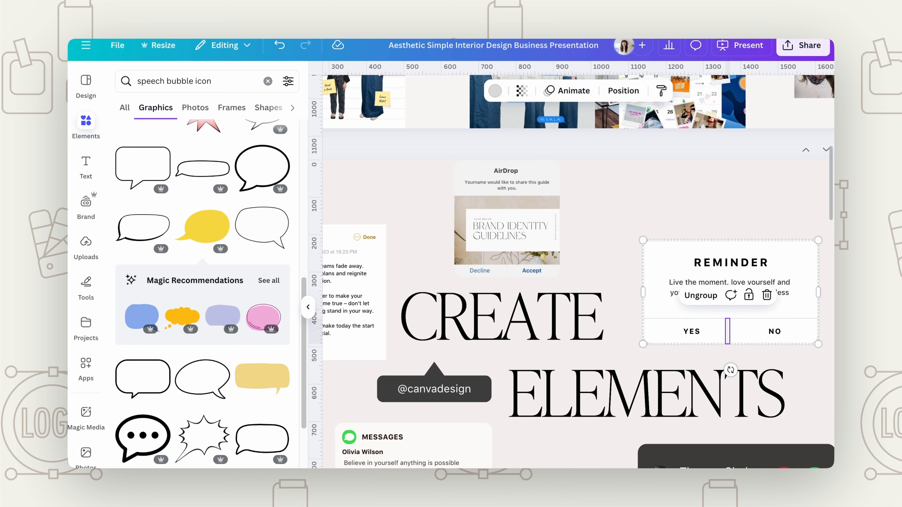
scroll(571, 270, left, 3)
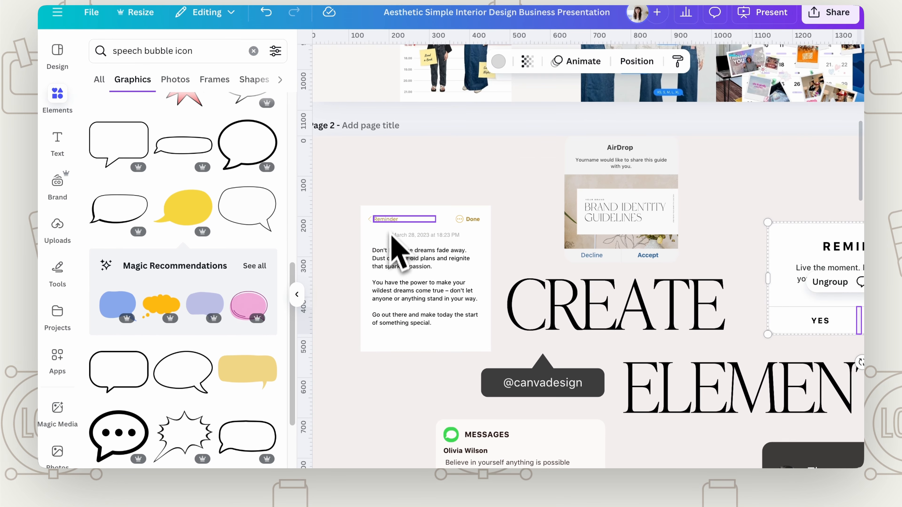
Examine the note card's white background, body text and circled-dots icon, including the icon's stroke options.
click(394, 252)
scroll(599, 324, up, 5)
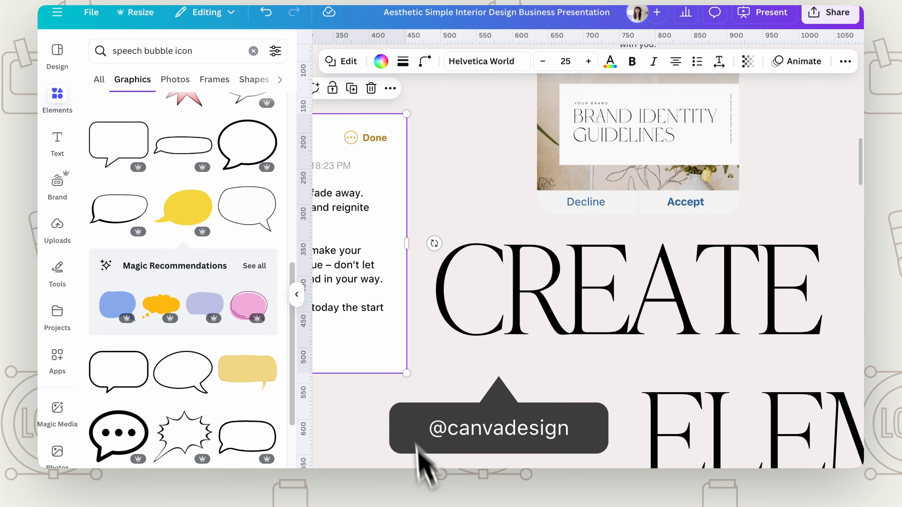
scroll(586, 248, left, 5)
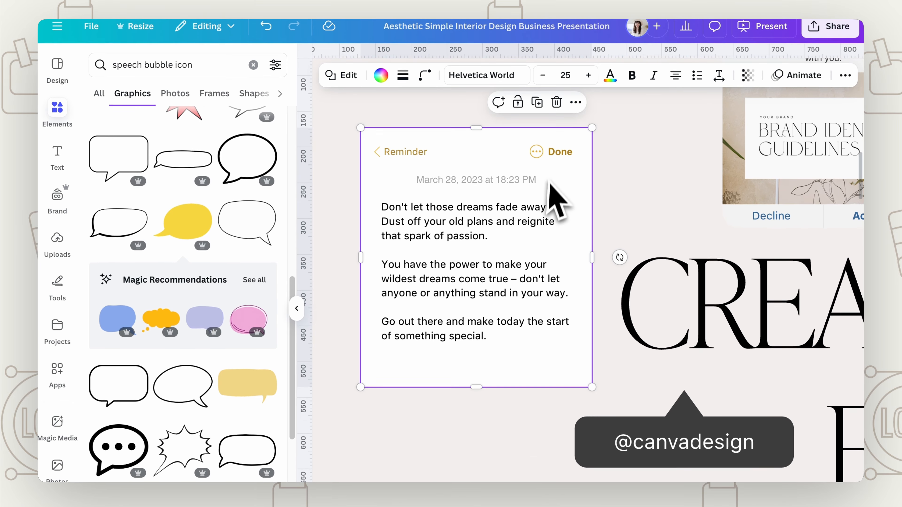
click(467, 300)
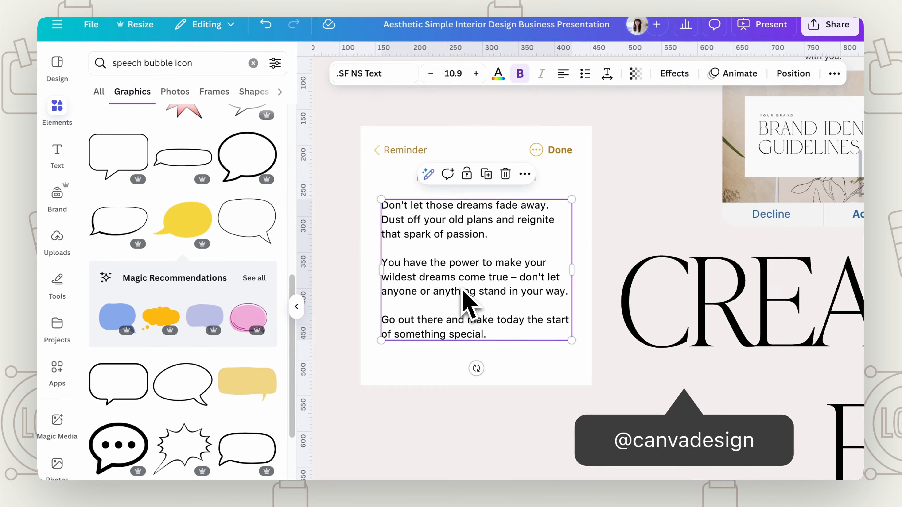
click(538, 154)
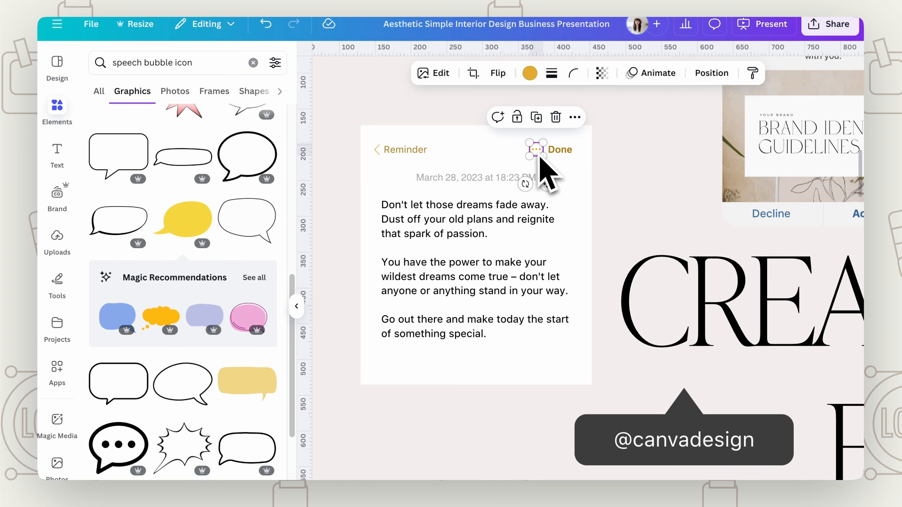
ctrl+scroll(547, 295, up, 3)
scroll(424, 227, up, 5)
click(604, 197)
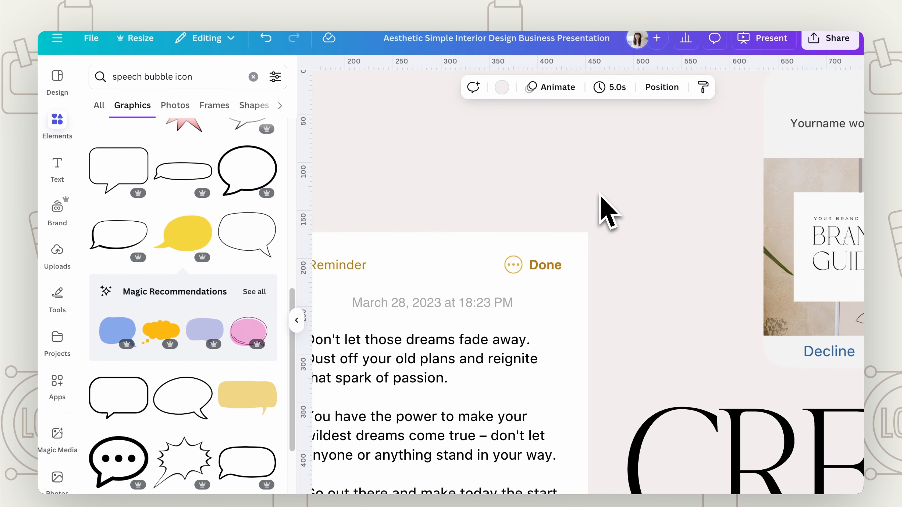
click(520, 273)
click(552, 89)
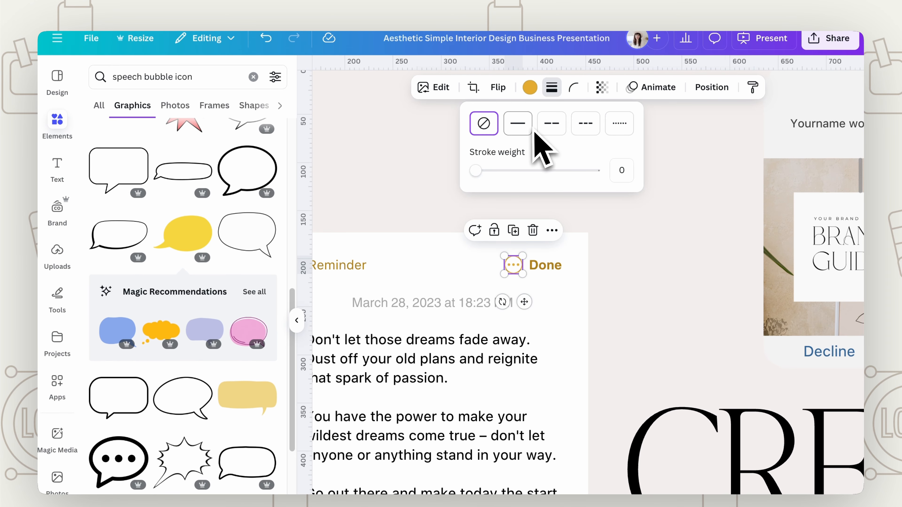
click(561, 312)
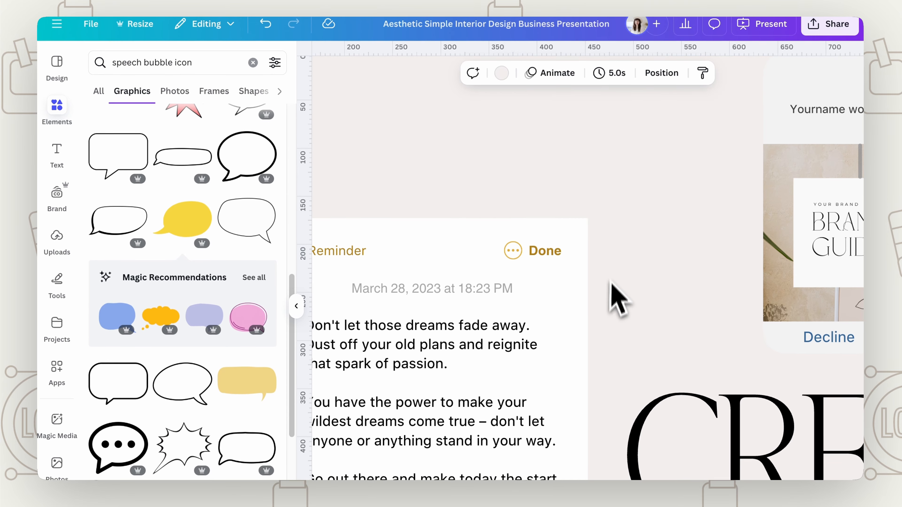
scroll(482, 332, down, 5)
scroll(604, 327, up, 3)
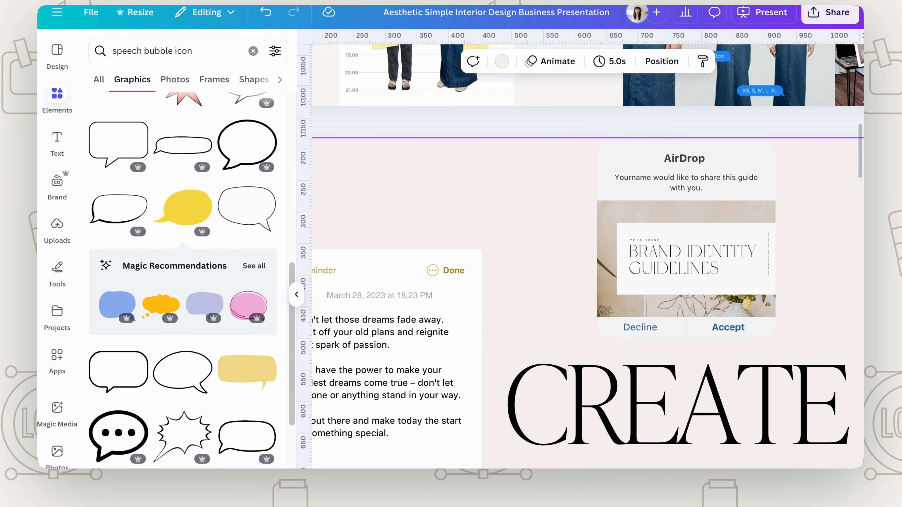
click(455, 264)
click(490, 302)
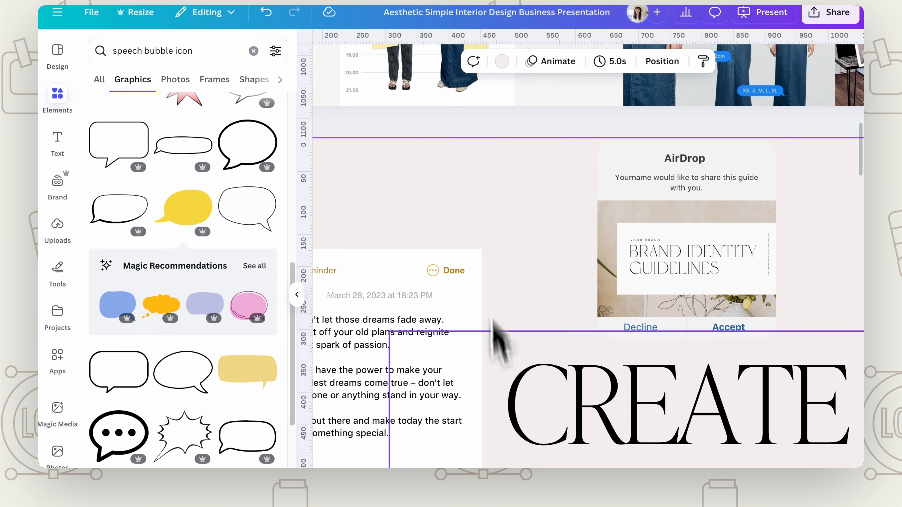
scroll(443, 348, left, 3)
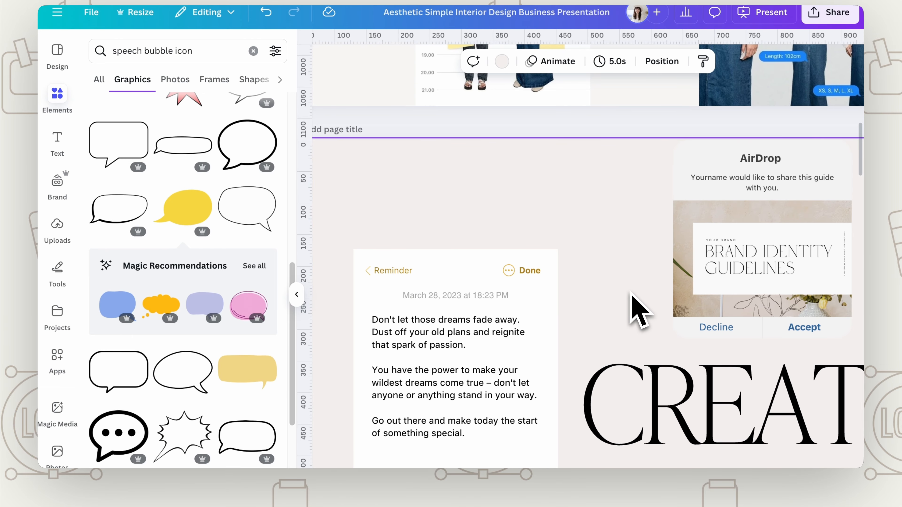
scroll(635, 422, down, 5)
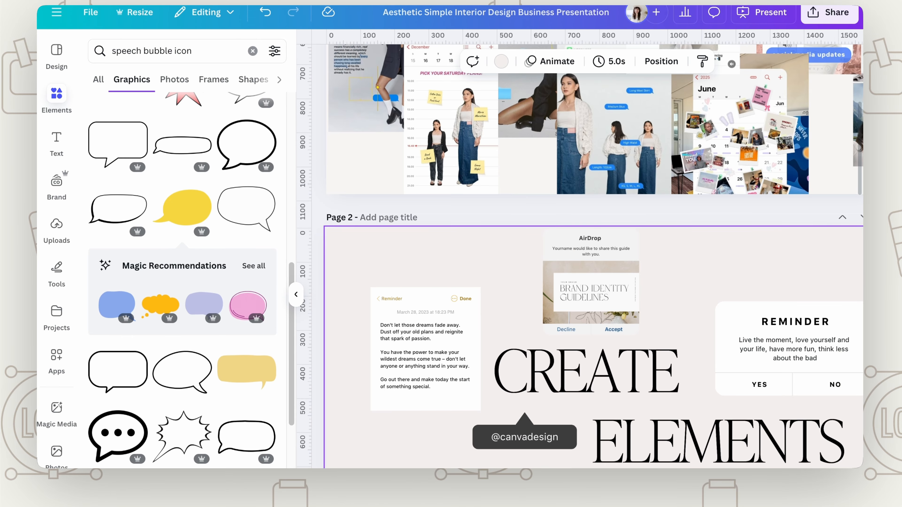
scroll(624, 473, down, 5)
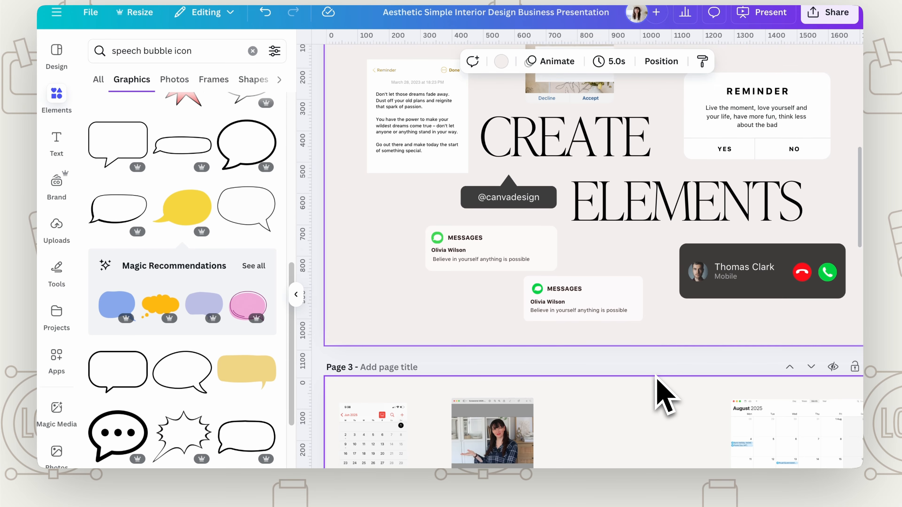
Inspect the call card's green and red phone icons and view the red icon's element details.
scroll(694, 372, up, 2)
click(802, 316)
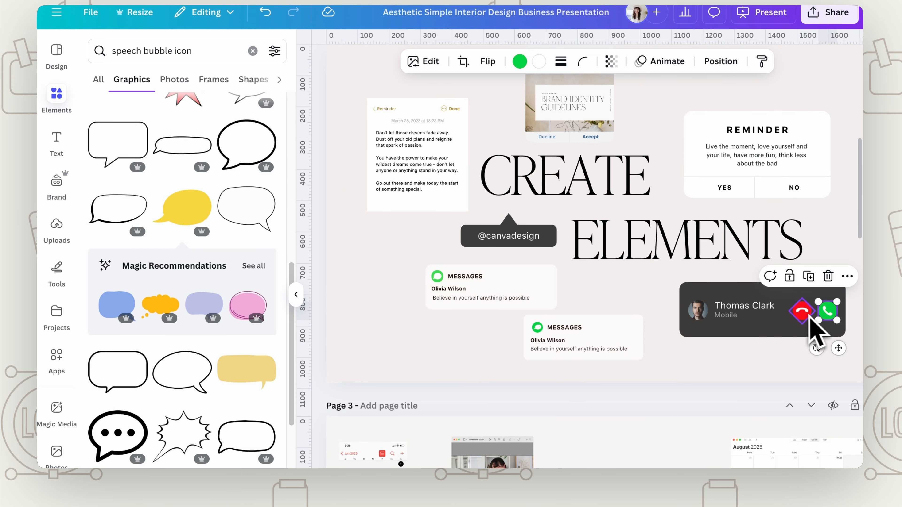
right_click(804, 320)
click(756, 431)
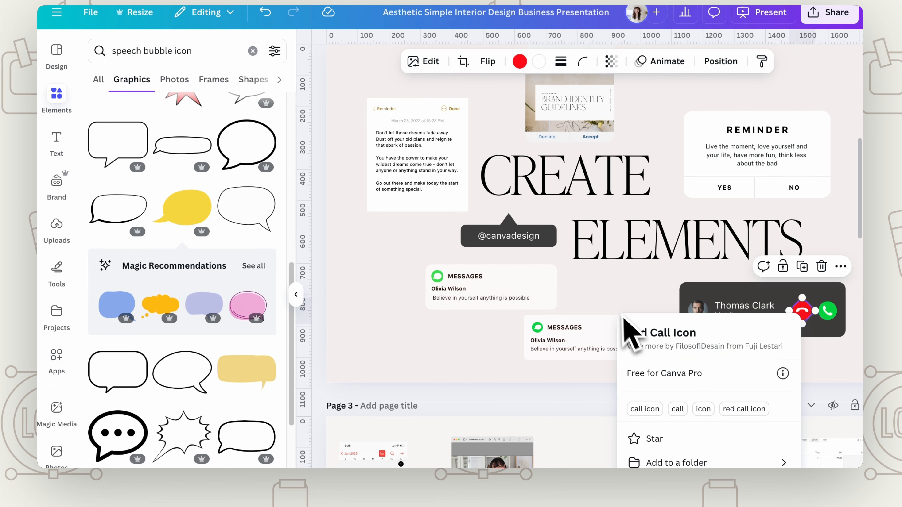
click(616, 304)
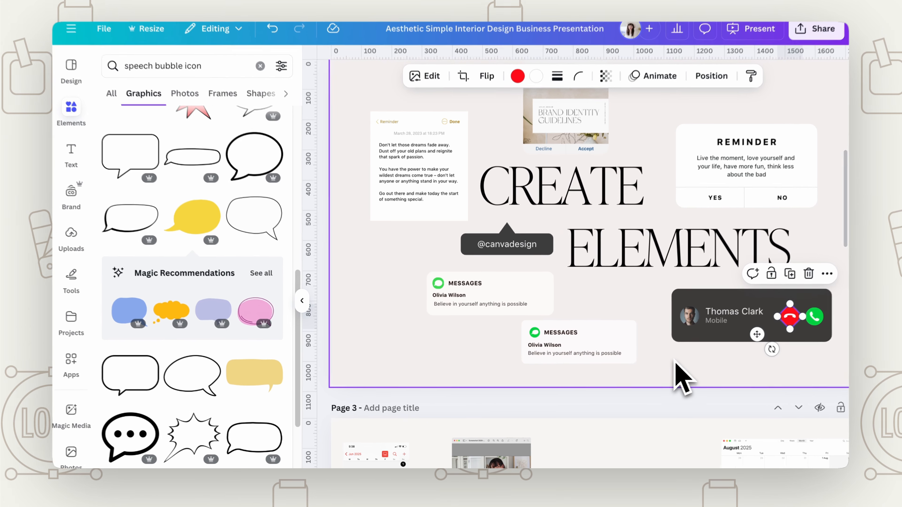
Look over the finished page 2 elements and the August 2025 calendar and photo window screenshots on page 3.
click(668, 380)
scroll(669, 369, up, 3)
scroll(674, 350, down, 3)
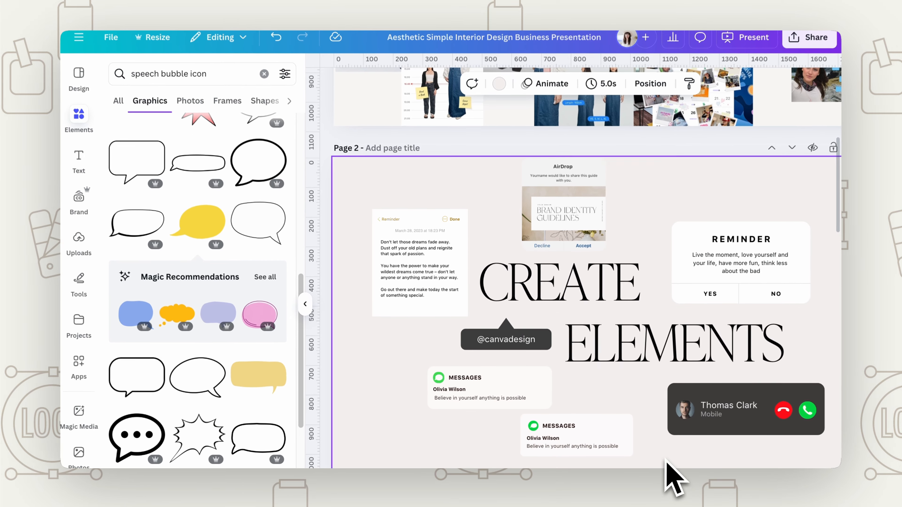
scroll(662, 409, down, 2)
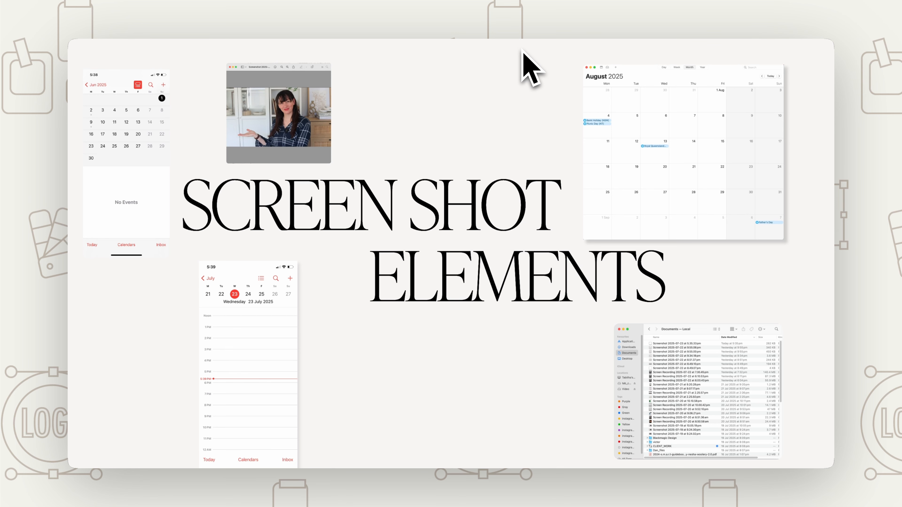
click(721, 165)
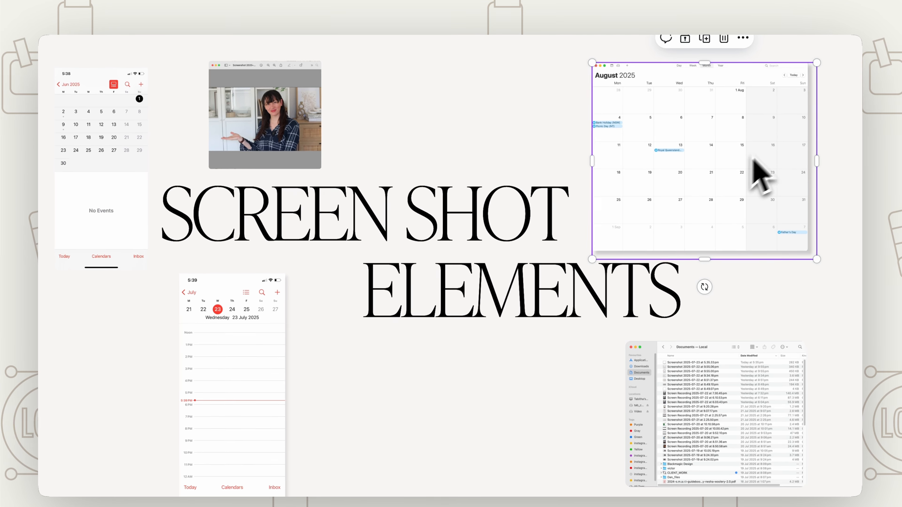
click(508, 86)
click(655, 104)
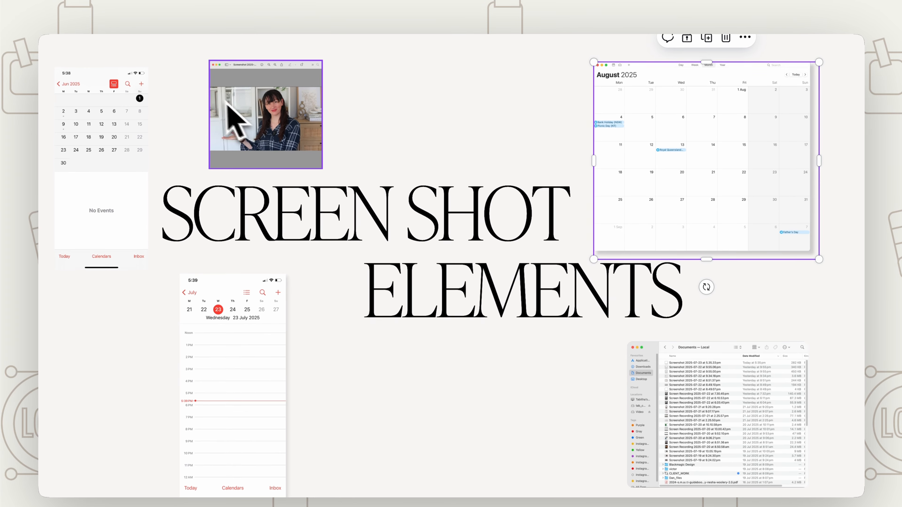
click(261, 131)
click(454, 248)
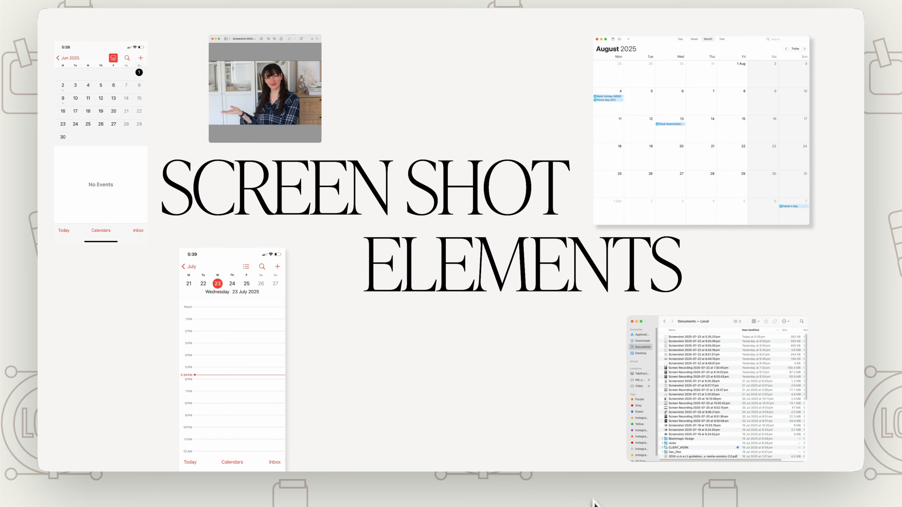
Apply a Drop shadow effect to the June 2025 phone calendar screenshot on page 3.
click(106, 152)
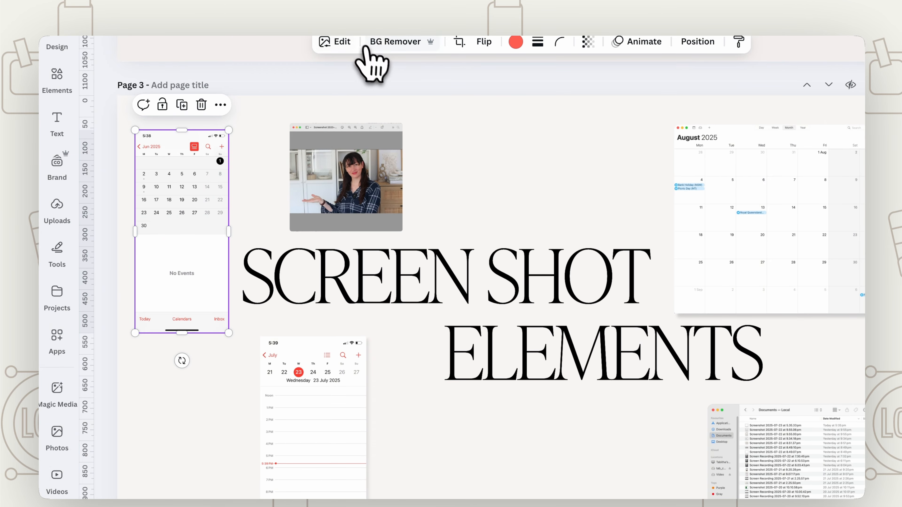
click(338, 43)
click(117, 423)
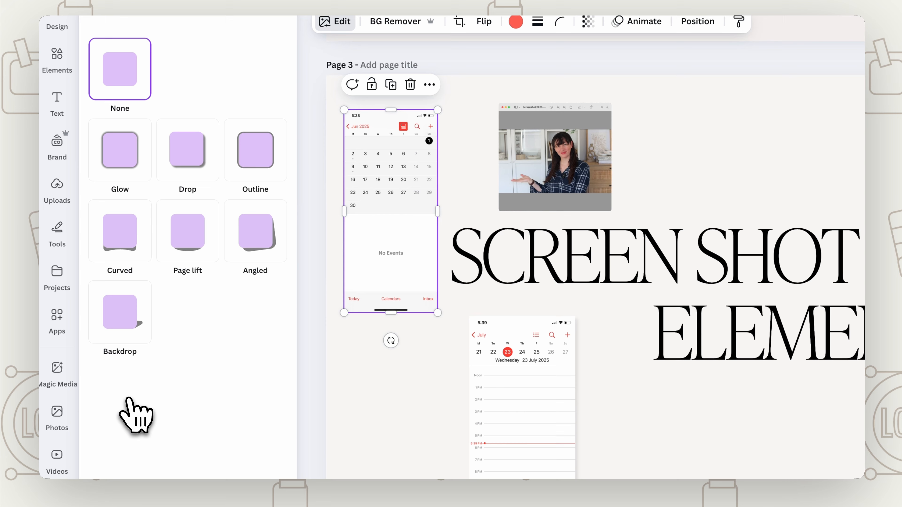
click(199, 174)
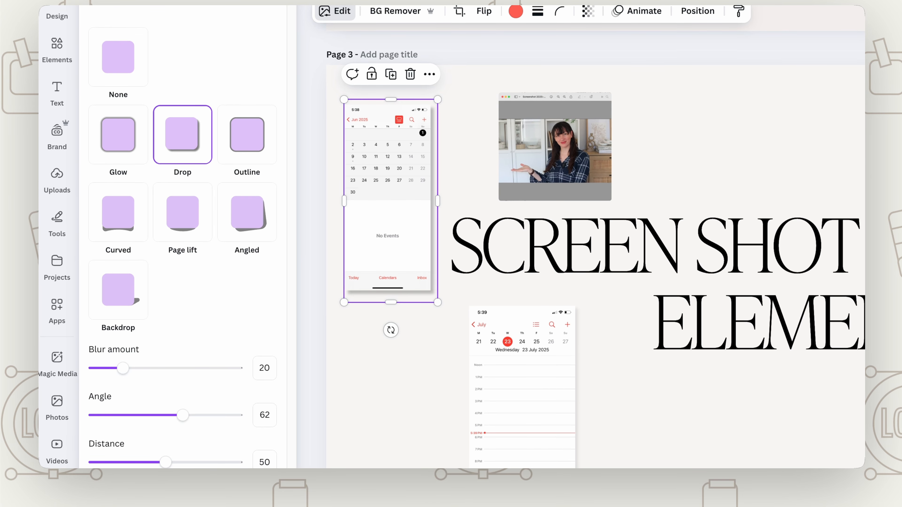
click(320, 397)
click(333, 375)
Enlarge the photo window screenshot on page 3 and shift it slightly up over the SCREEN SHOT heading.
click(381, 173)
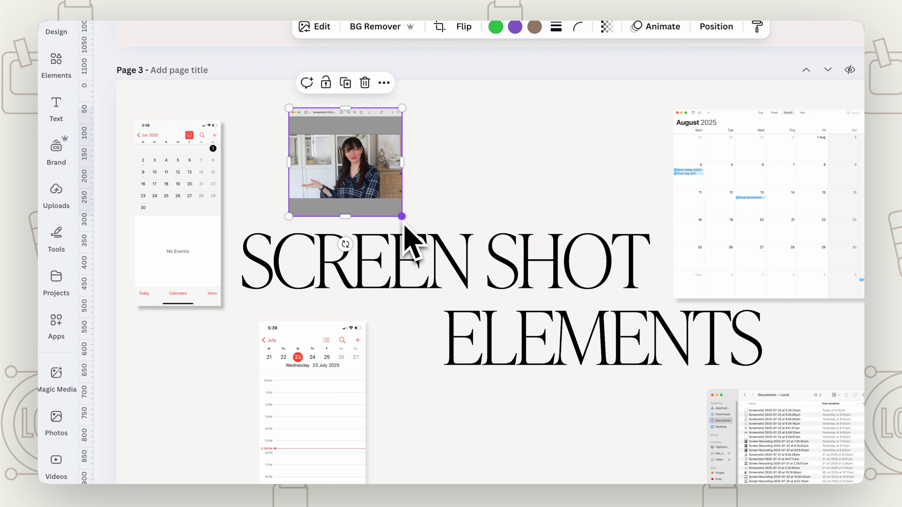
drag(399, 216, 583, 399)
drag(465, 198, 440, 177)
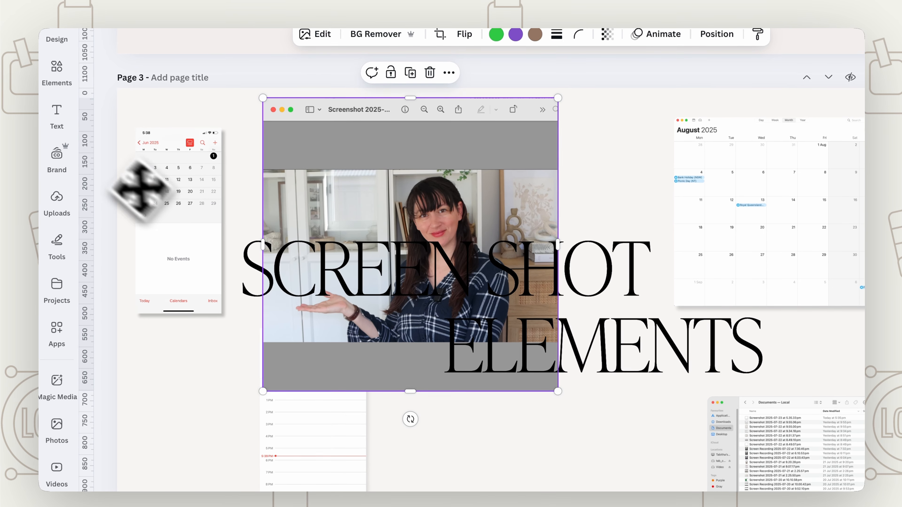
Try covering the photo window's picture with the hat portrait photo, resized and cropped to the window's width, and delete it.
click(57, 72)
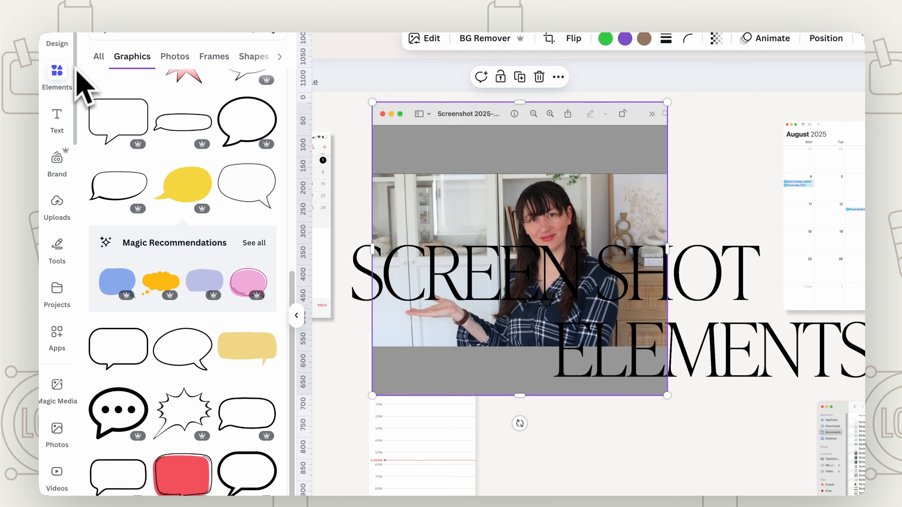
drag(409, 387, 410, 388)
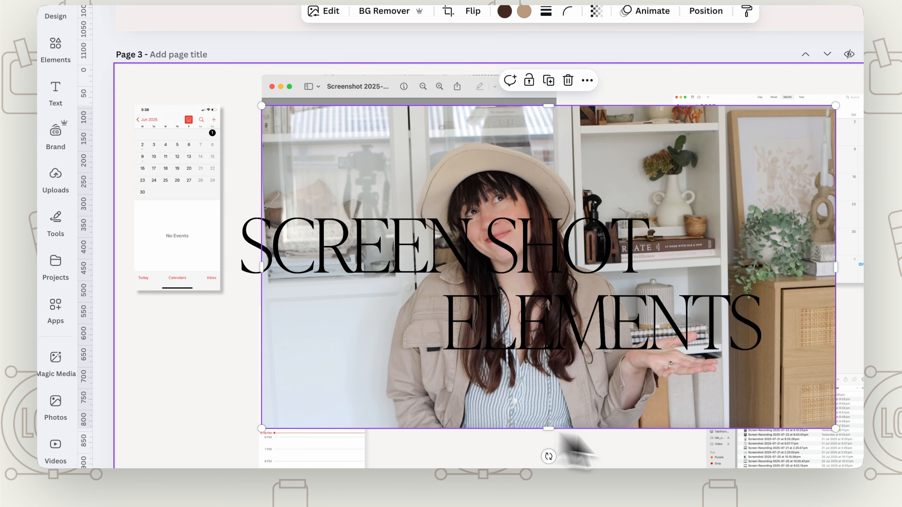
drag(834, 429, 528, 314)
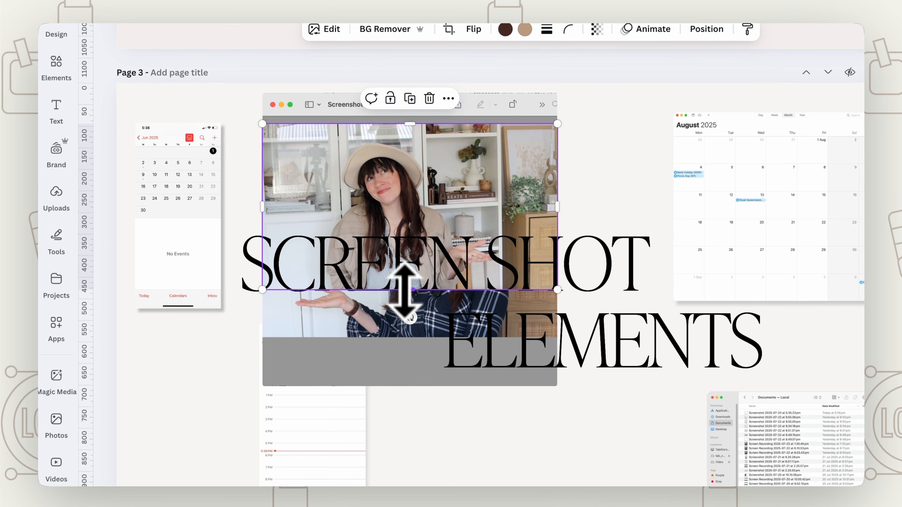
drag(405, 290, 402, 346)
click(587, 181)
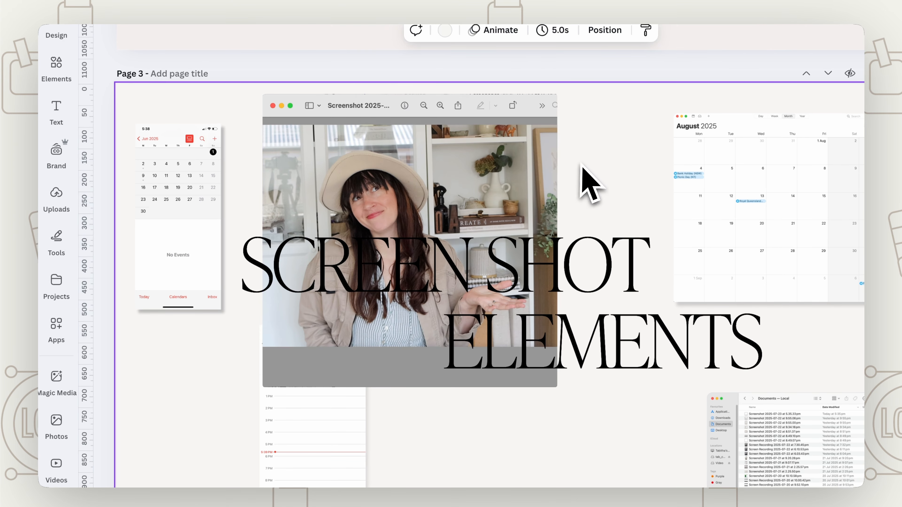
click(497, 185)
key(Delete)
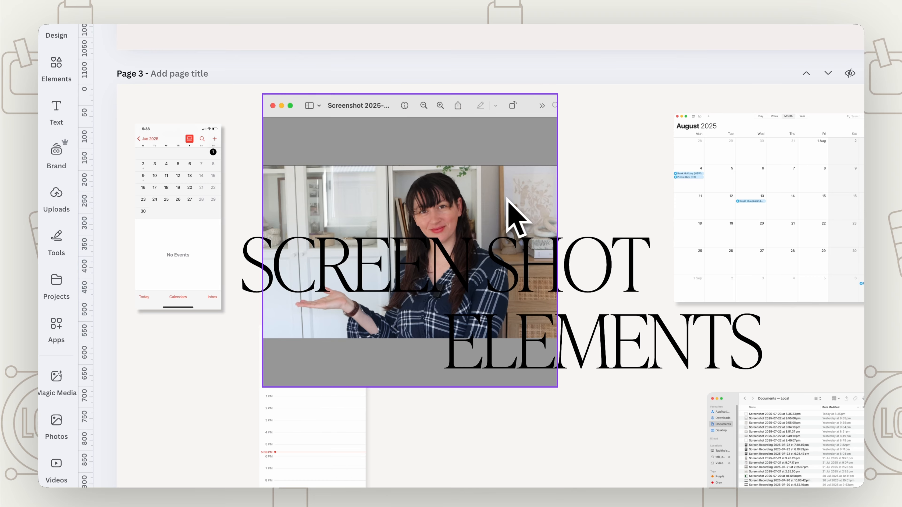
Add a square filled with grey sampled from the photo window and stretch it until it hides the window's picture.
click(61, 76)
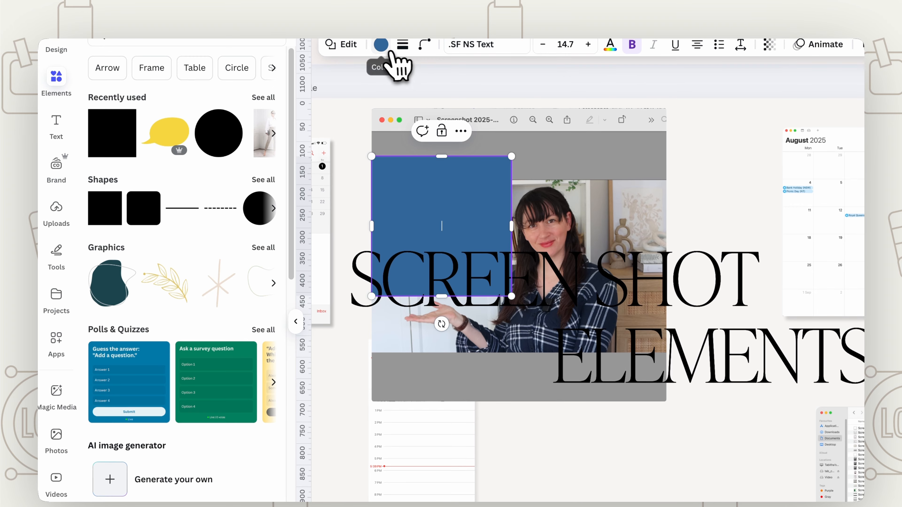
click(381, 44)
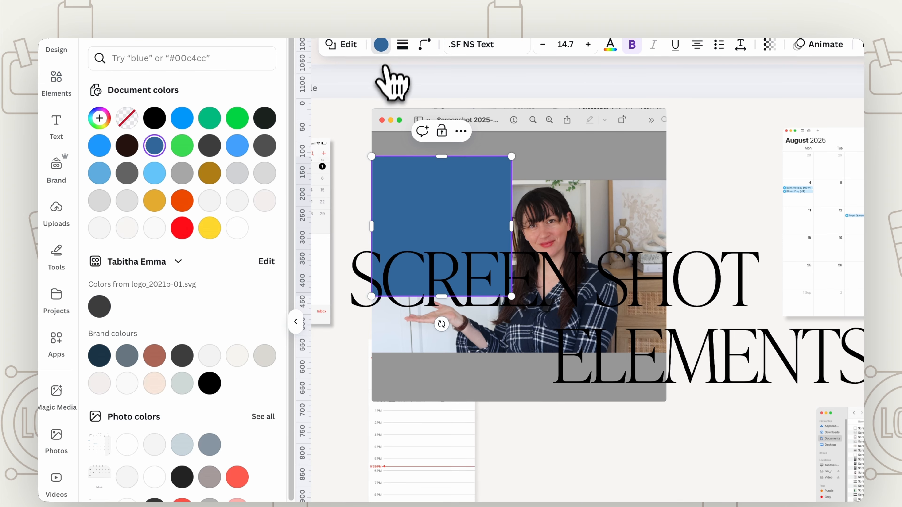
click(99, 118)
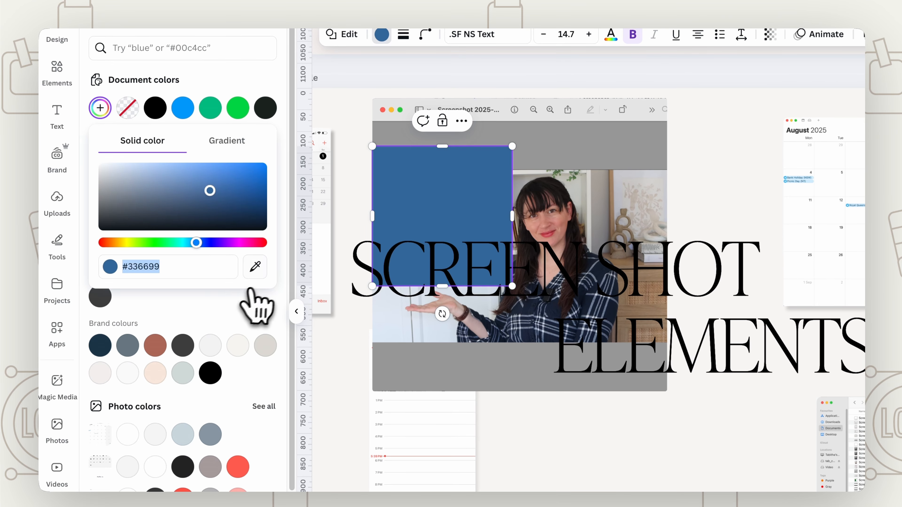
click(255, 266)
click(608, 145)
drag(512, 214, 660, 220)
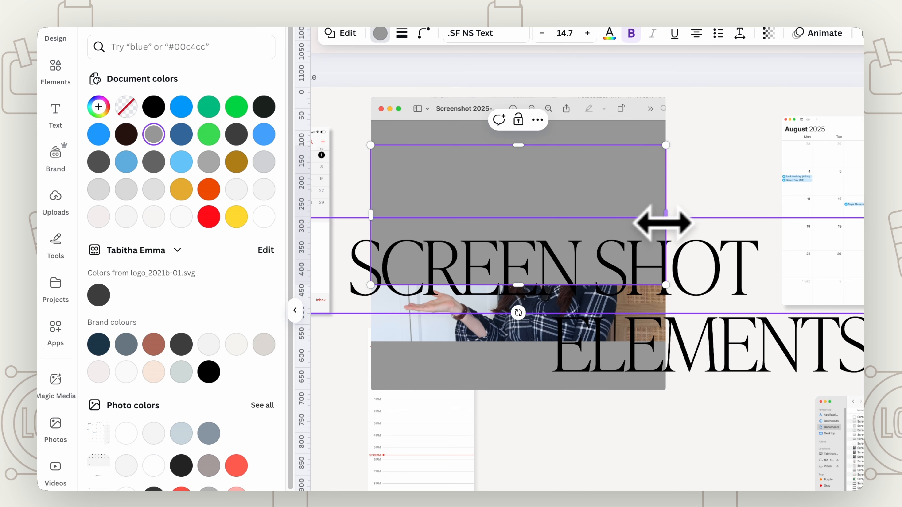
drag(516, 286, 504, 360)
click(714, 124)
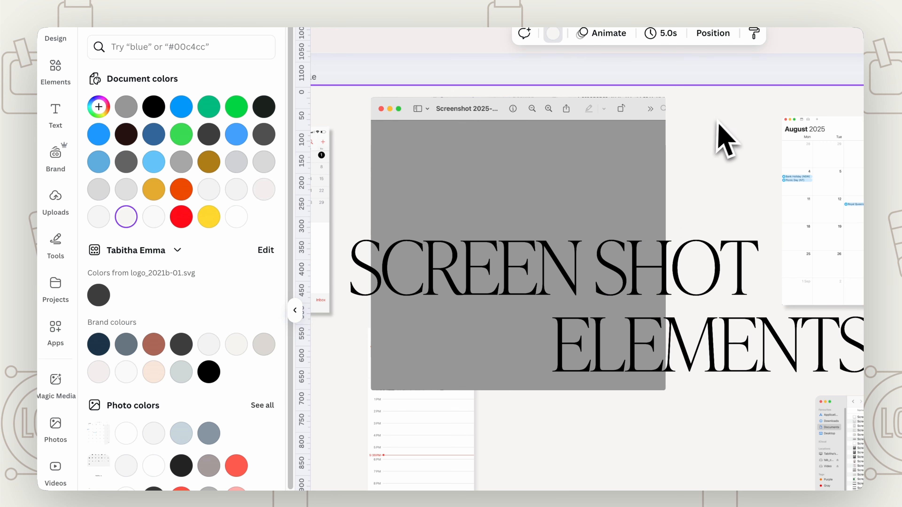
Move the Documents file list screenshot beside the lower corner of the photo window on page 3.
click(631, 172)
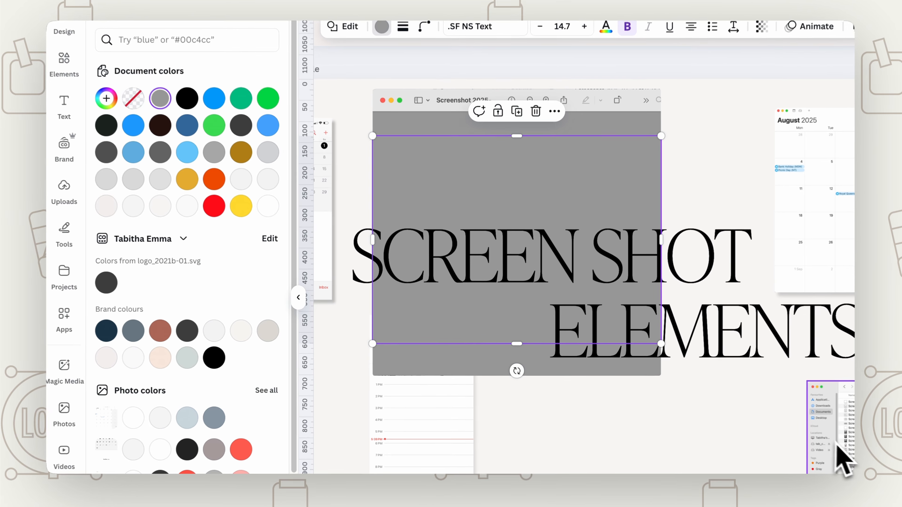
drag(815, 450, 693, 409)
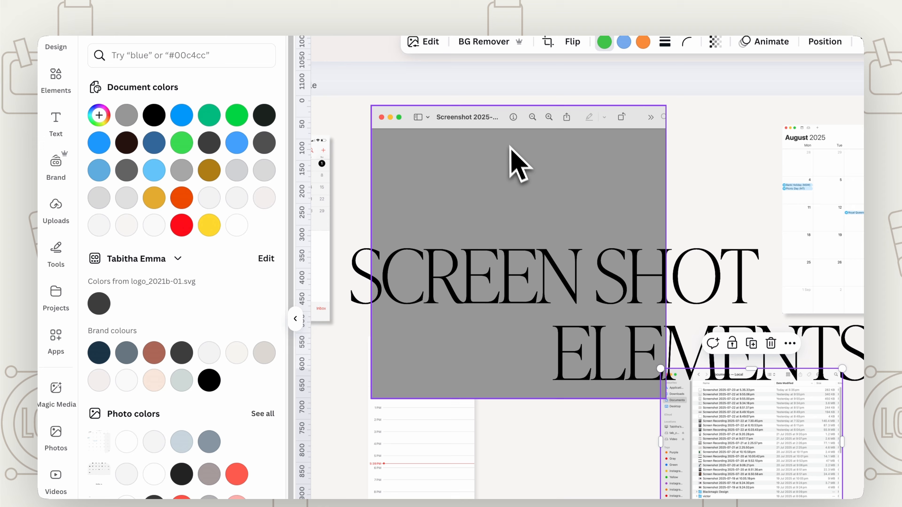
Adjust the corner rounding of the photo window screenshot and fine-tune its top and bottom edges.
click(507, 110)
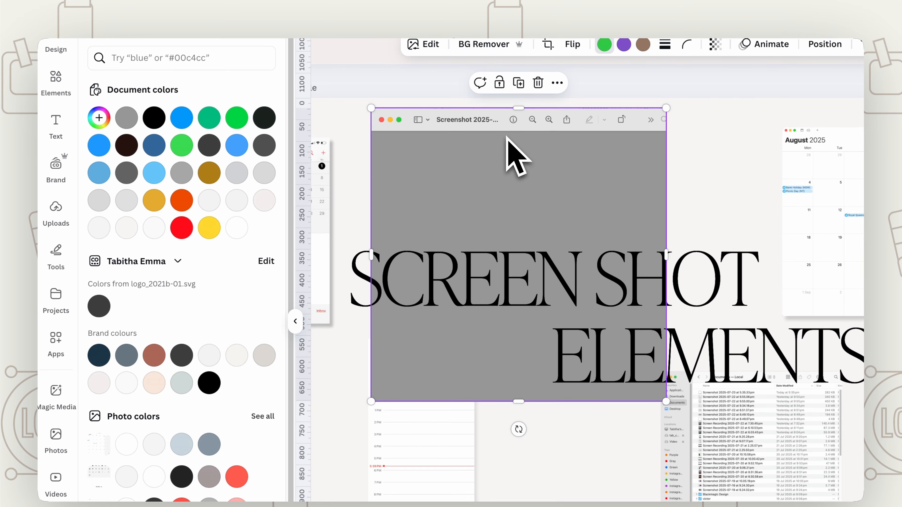
click(689, 50)
drag(641, 96, 636, 93)
click(336, 129)
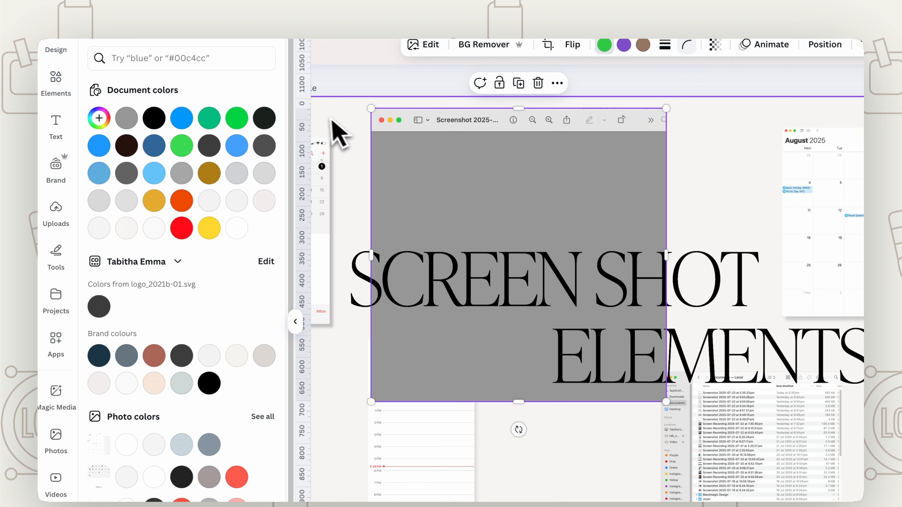
click(613, 123)
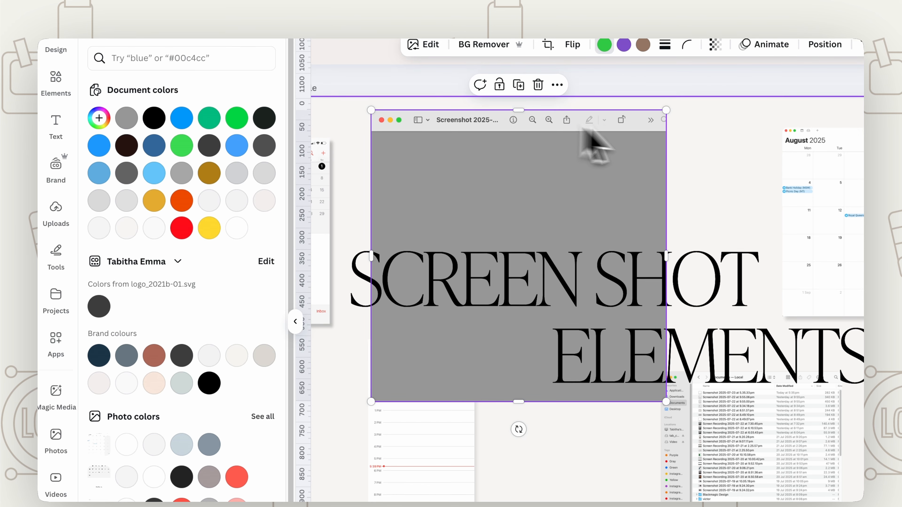
click(728, 158)
click(472, 303)
drag(518, 388, 519, 391)
click(687, 27)
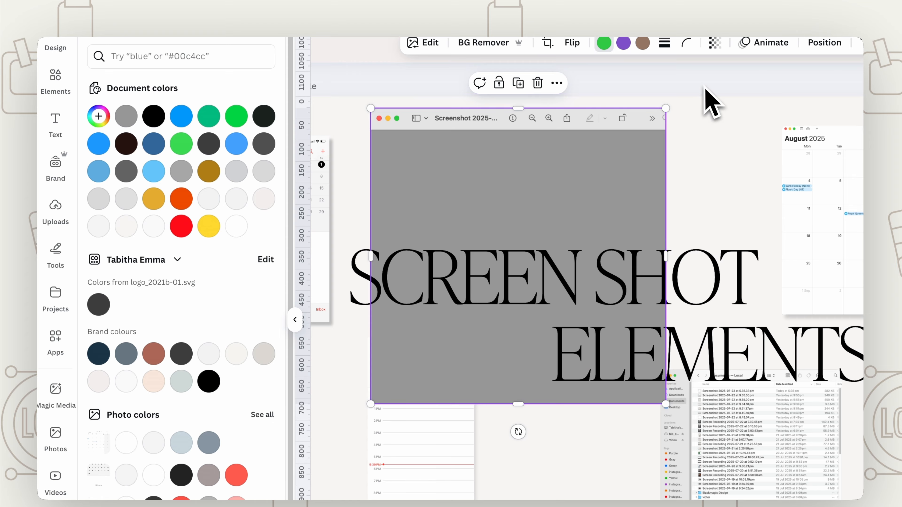
key(Escape)
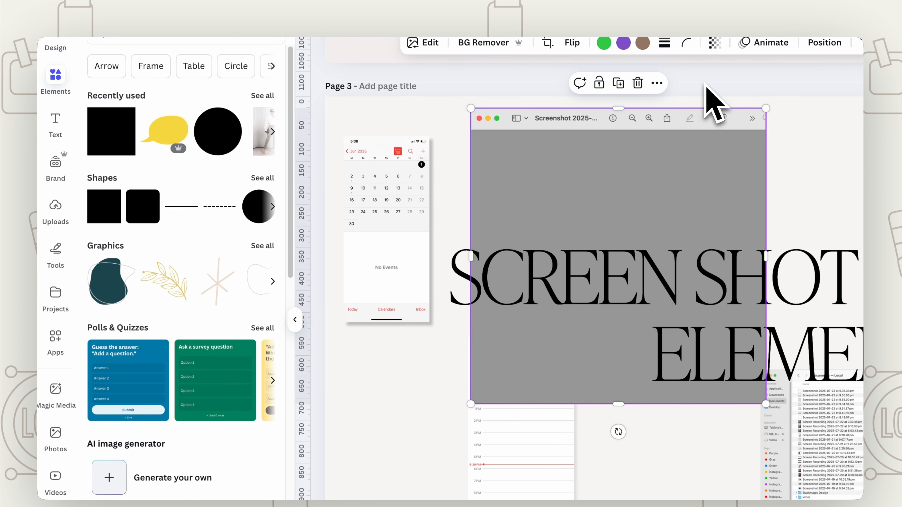
click(763, 91)
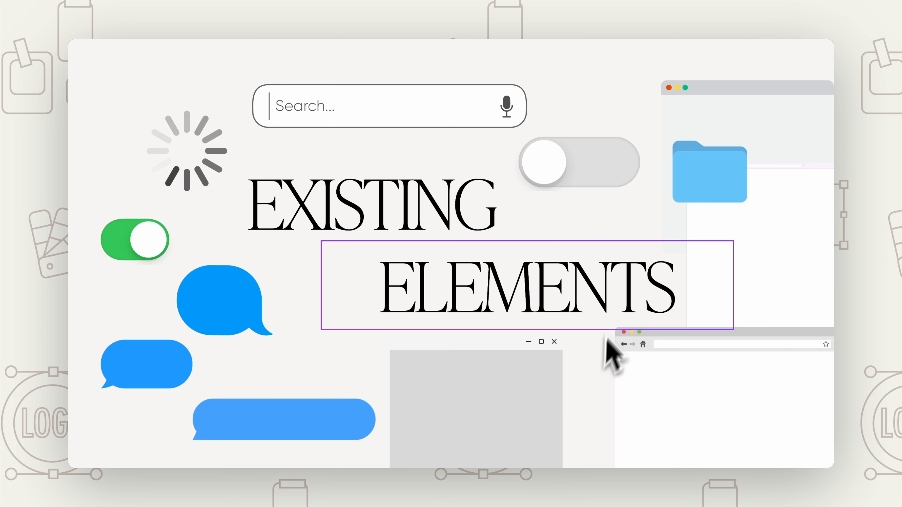
Rearrange the browser window, grey window and blue folder elements around the EXISTING ELEMENTS heading.
drag(751, 383, 684, 354)
drag(726, 334, 831, 422)
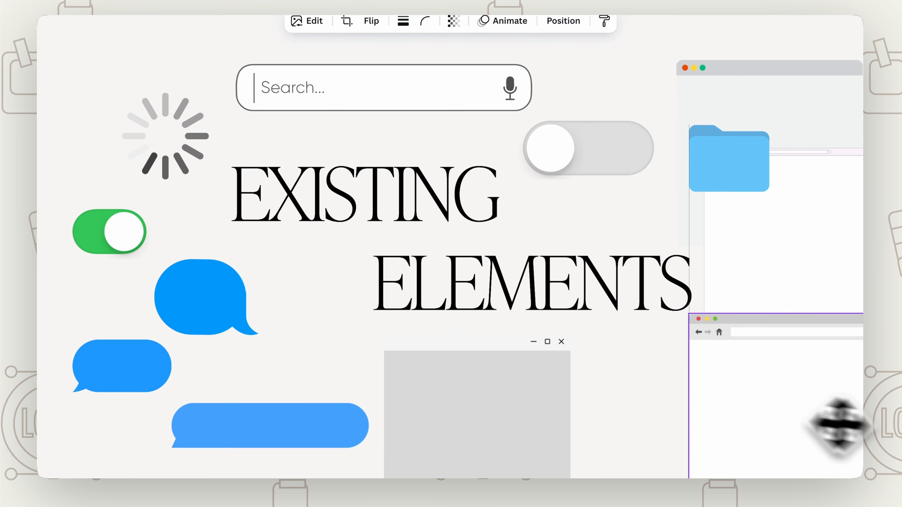
drag(521, 377, 569, 282)
drag(729, 167, 695, 211)
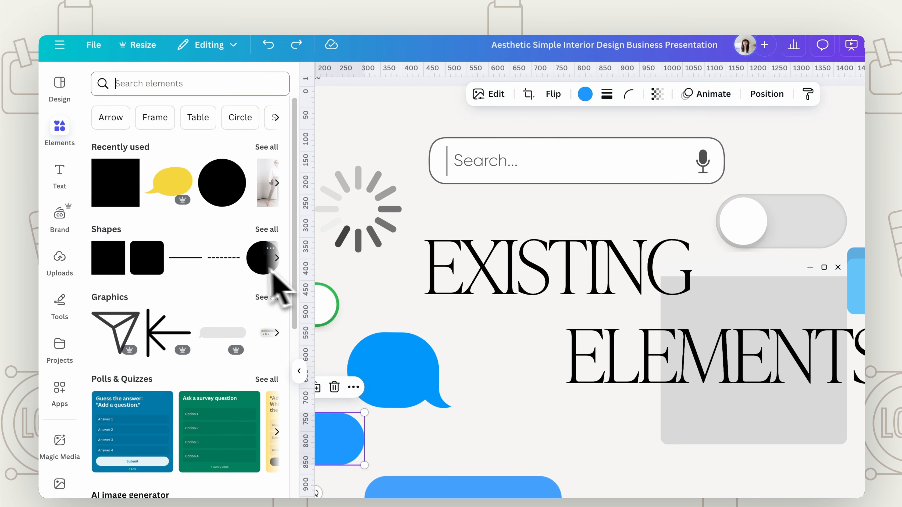
Search the elements library for "apple window" and show all matching graphics.
click(154, 83)
text(apple)
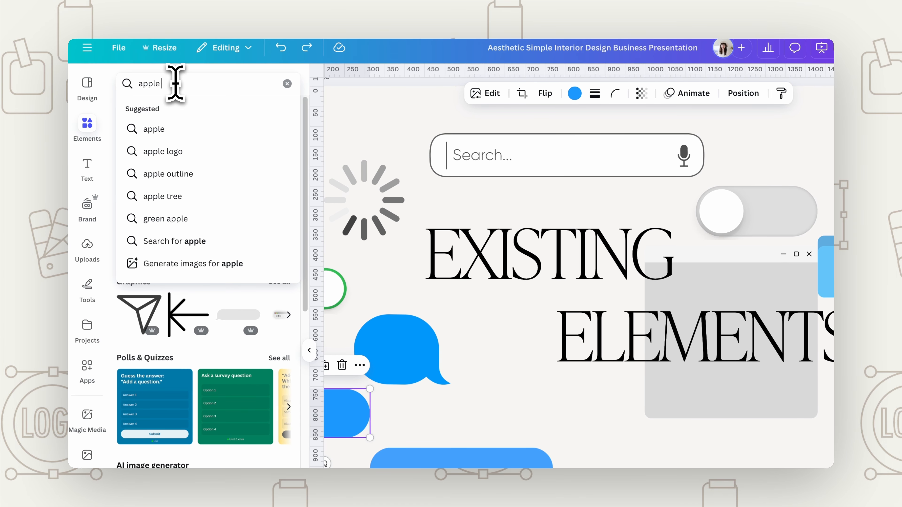
text(window)
key(Return)
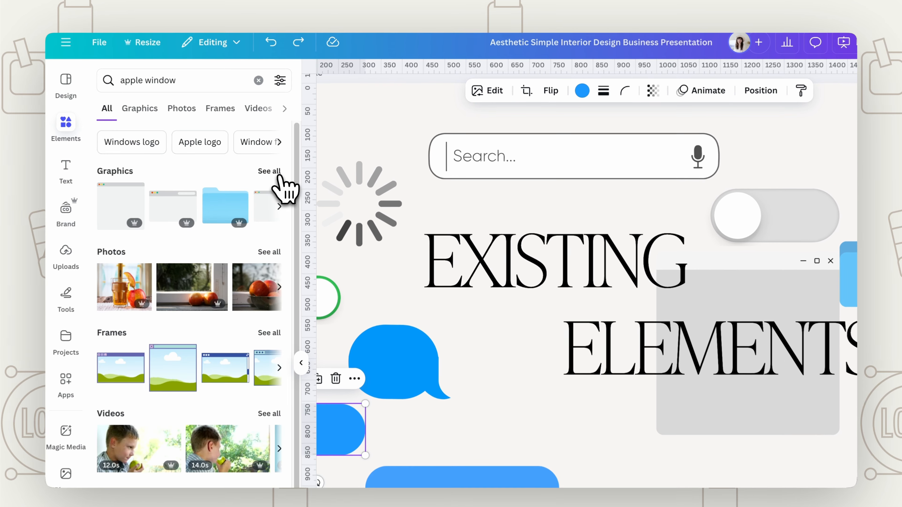
click(278, 169)
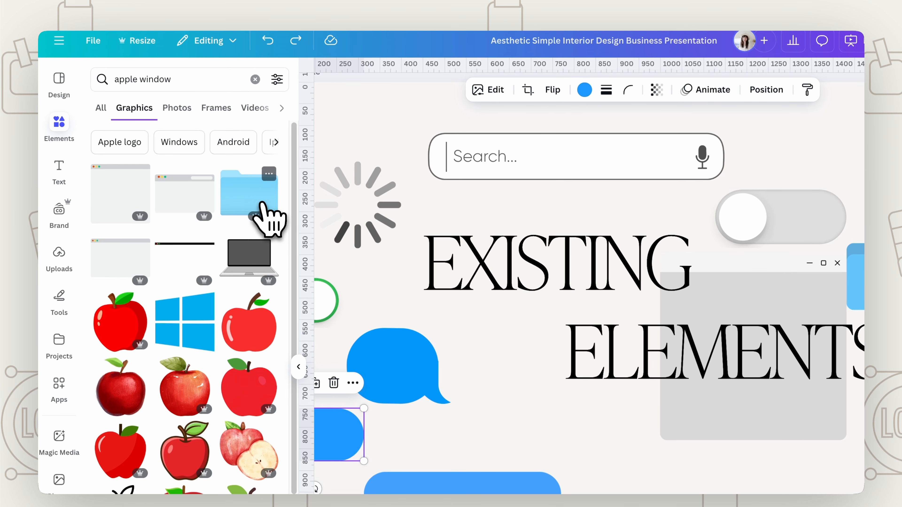
Add the light blue folder graphic, shrunk over the search bar, and place the grey Mac window graphic over the EXISTING heading.
click(248, 192)
drag(849, 473, 501, 177)
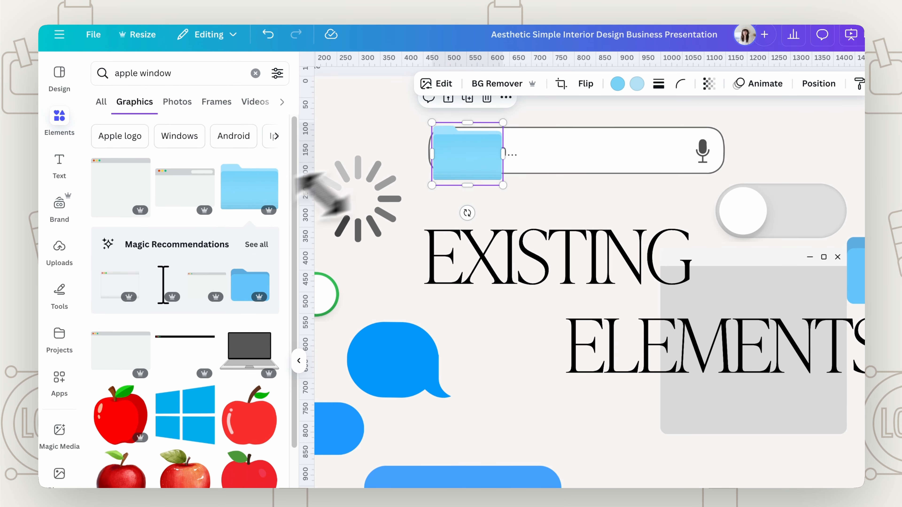
click(126, 188)
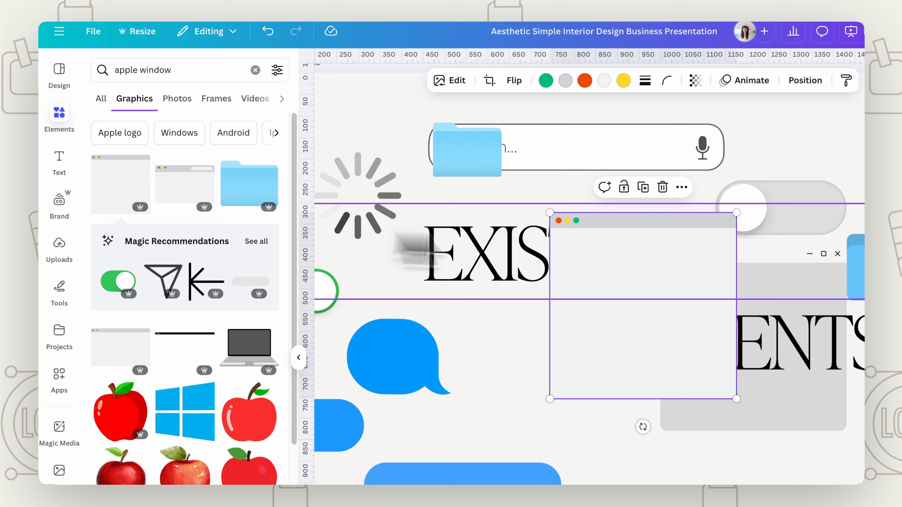
drag(701, 268, 608, 308)
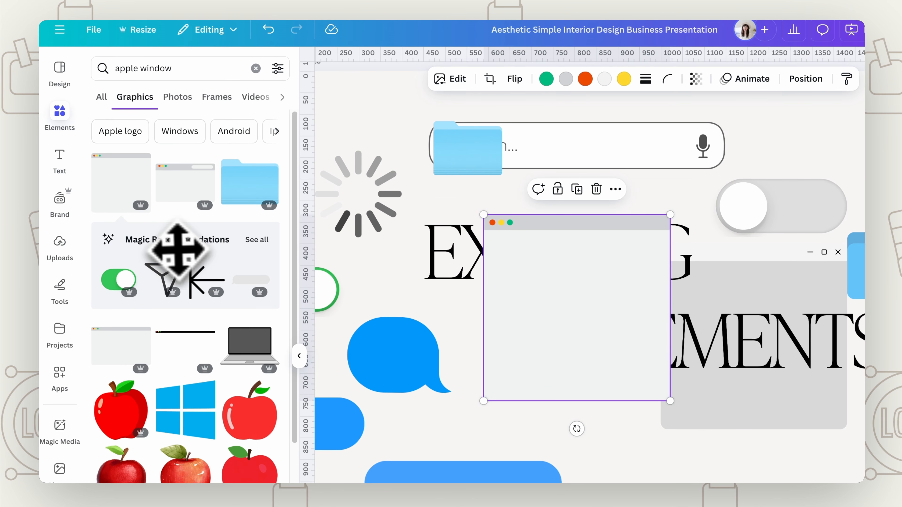
Add the media player window graphic from the full Magic Recommendations and shrink it just below the light blue folder.
click(266, 241)
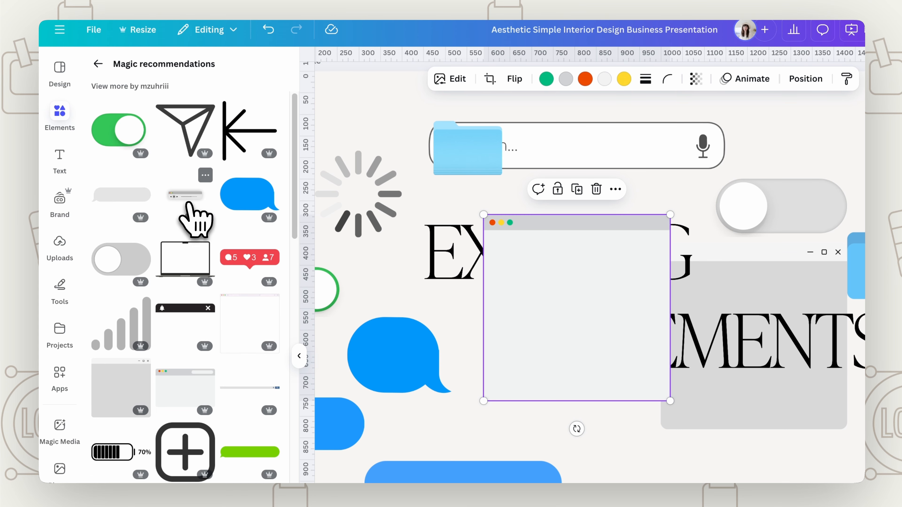
click(192, 213)
drag(690, 321, 568, 196)
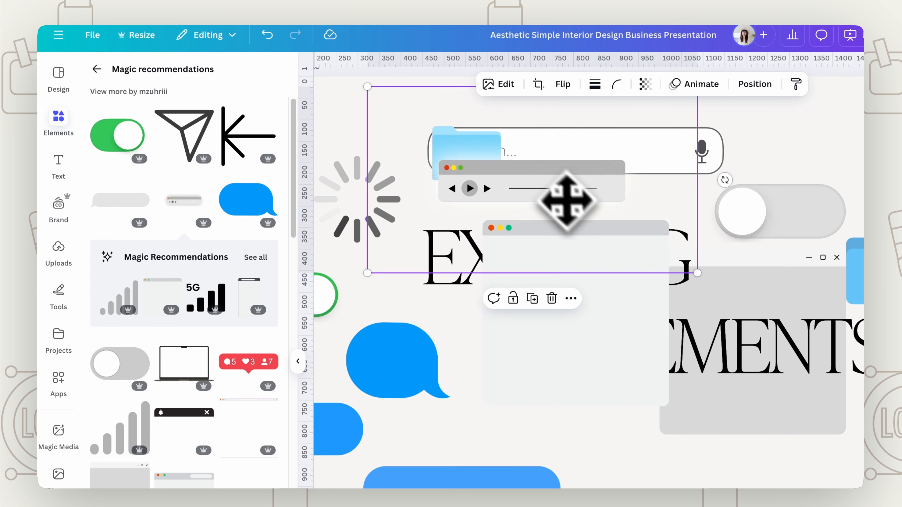
drag(691, 268, 510, 206)
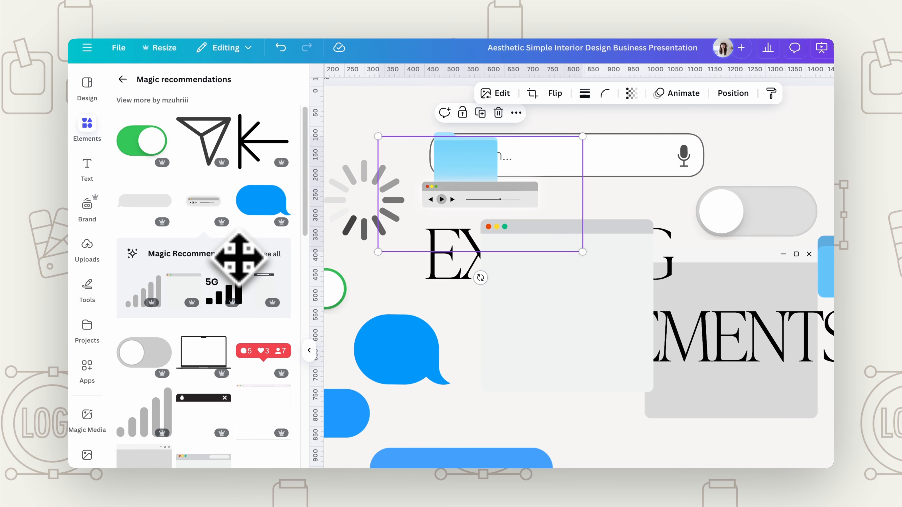
Browse the Magic Recommendations collection for matching interface graphics such as windows, message bubbles, signal icons and phones.
scroll(229, 259, down, 8)
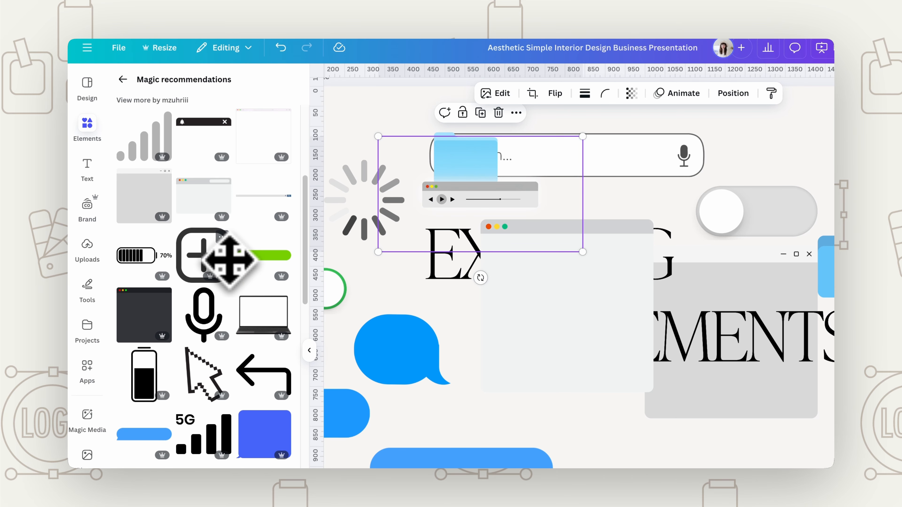
scroll(229, 259, down, 5)
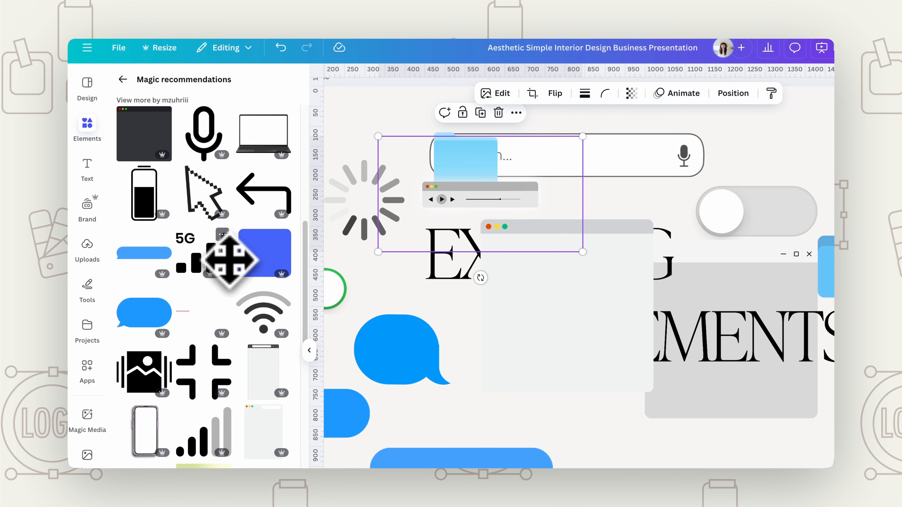
scroll(229, 258, up, 7)
scroll(229, 258, down, 6)
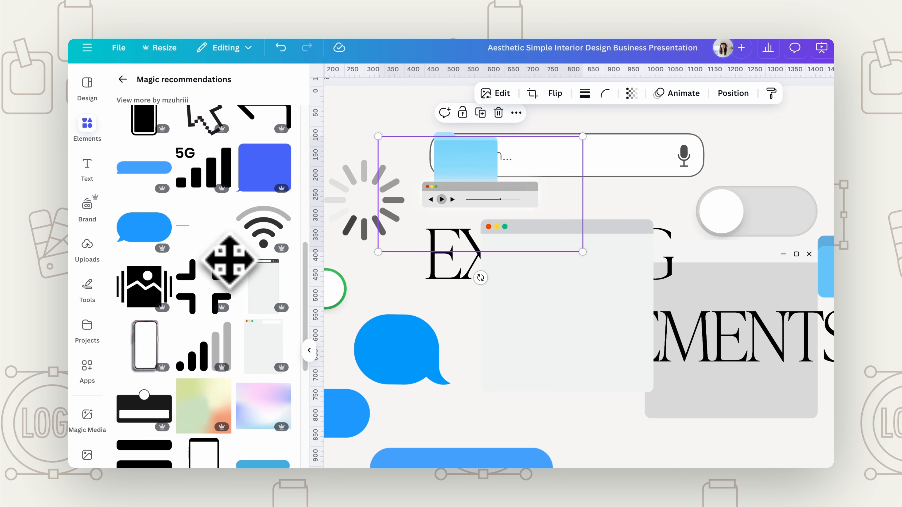
scroll(229, 261, down, 5)
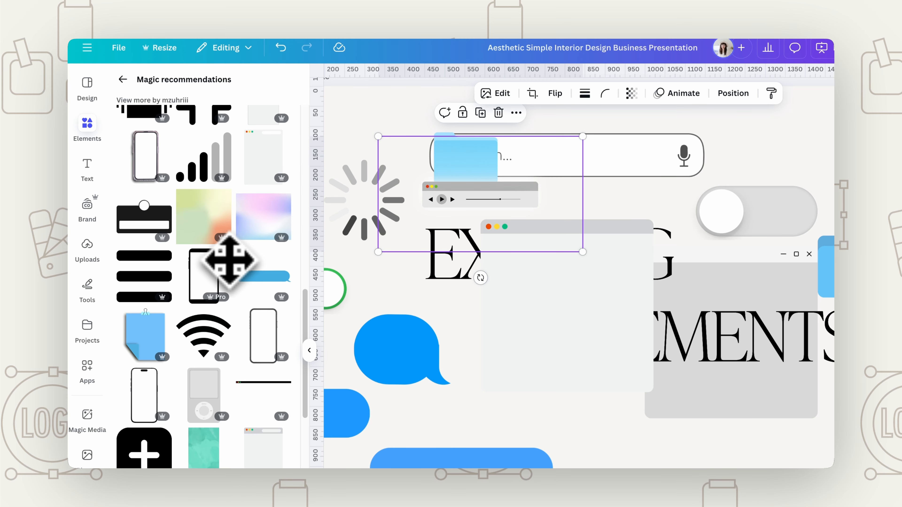
scroll(229, 261, down, 3)
scroll(229, 262, down, 4)
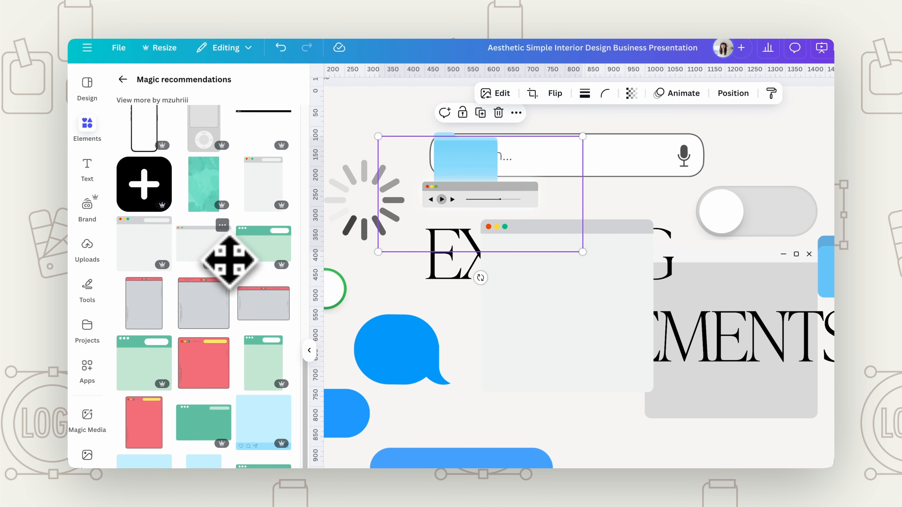
scroll(229, 261, up, 10)
scroll(229, 261, up, 10)
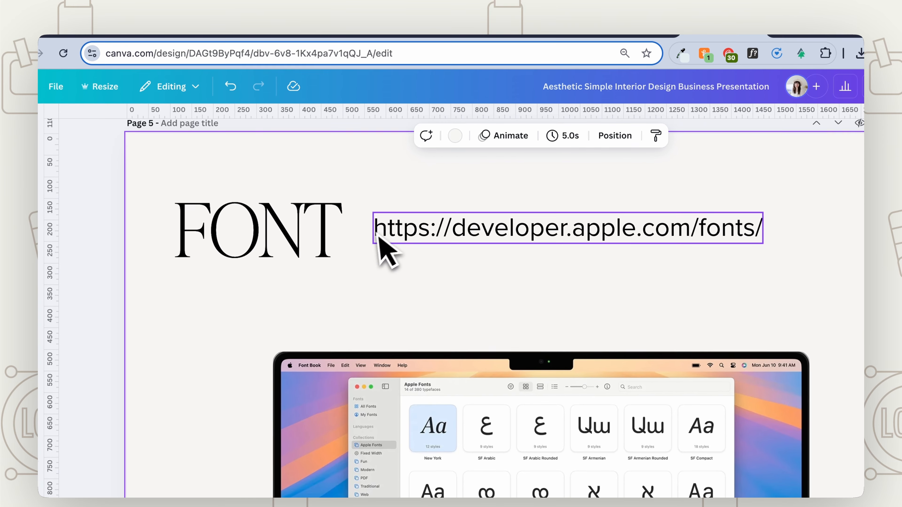
click(458, 225)
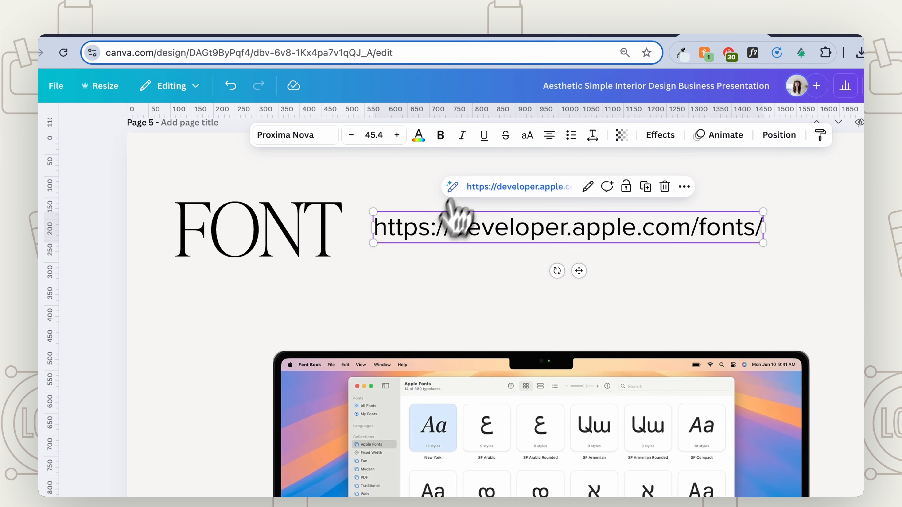
click(312, 136)
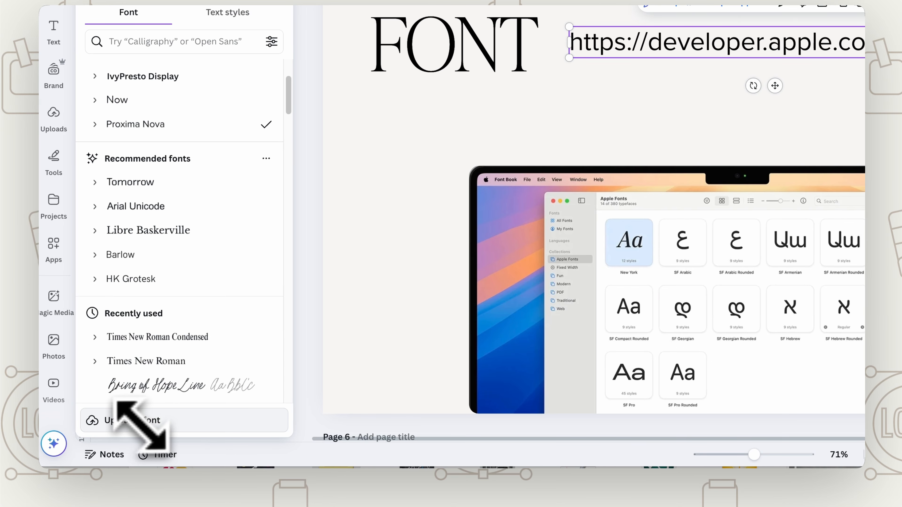